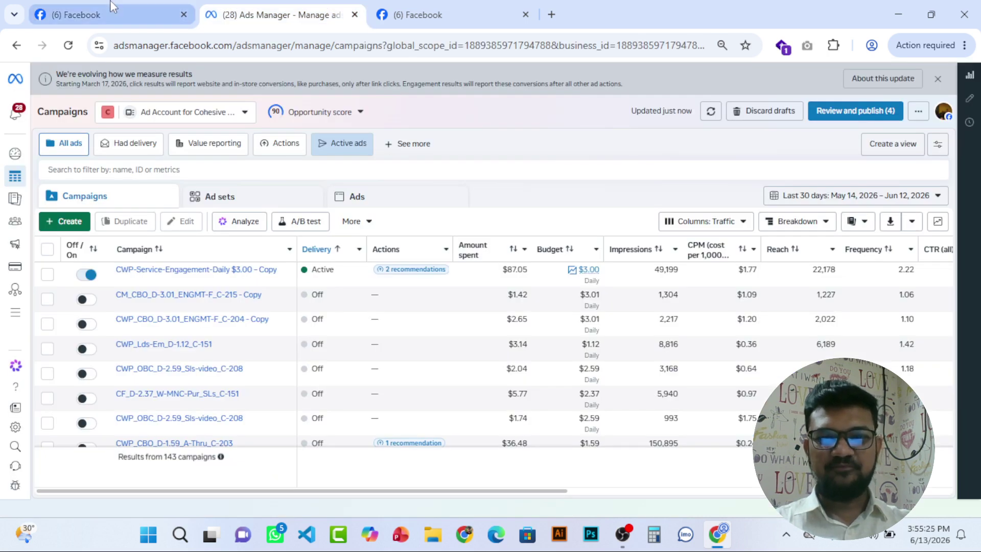
- Create a new campaign with the Auction buying type and the Awareness objective
{"action": "mouse_move", "coordinate": [113, 6]}
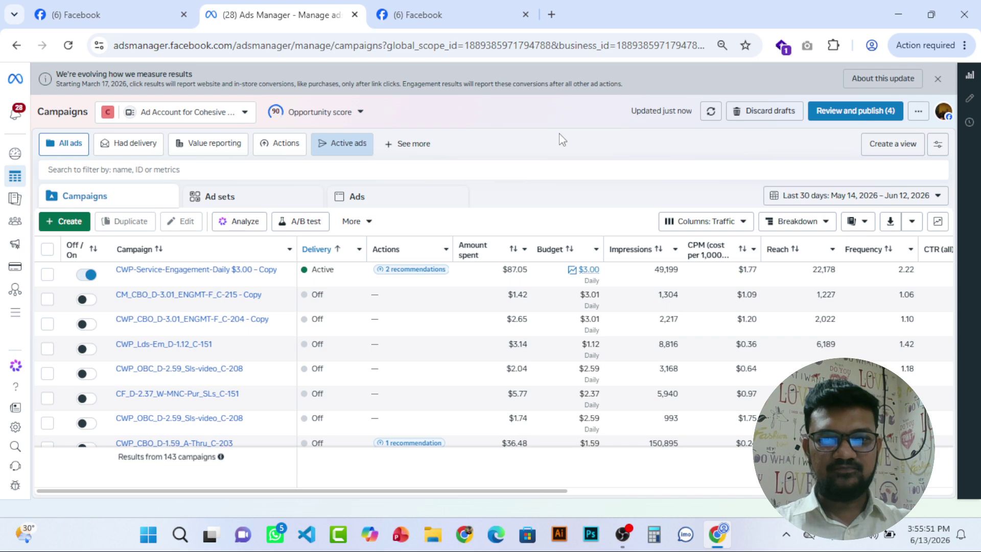
{"action": "left_click", "coordinate": [174, 151]}
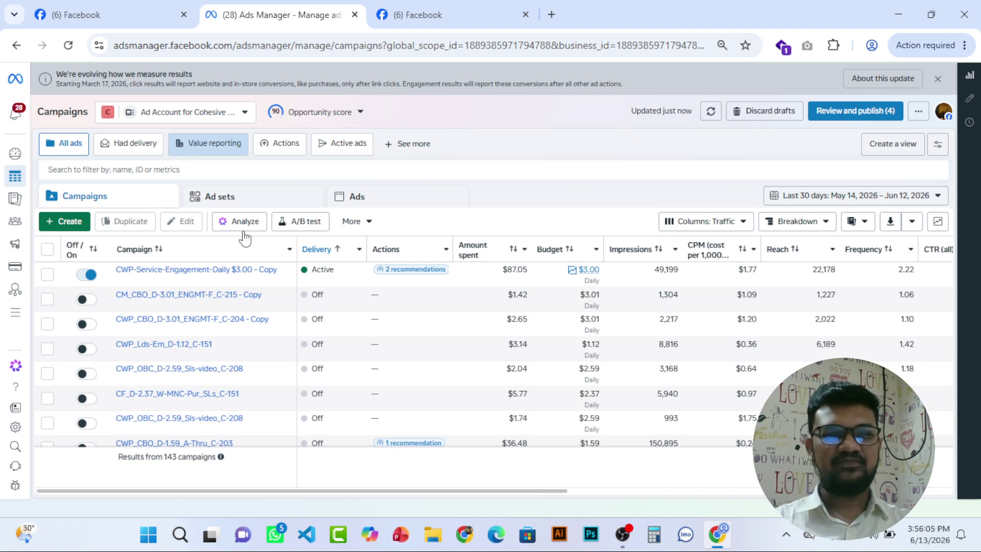
{"action": "left_click", "coordinate": [65, 225]}
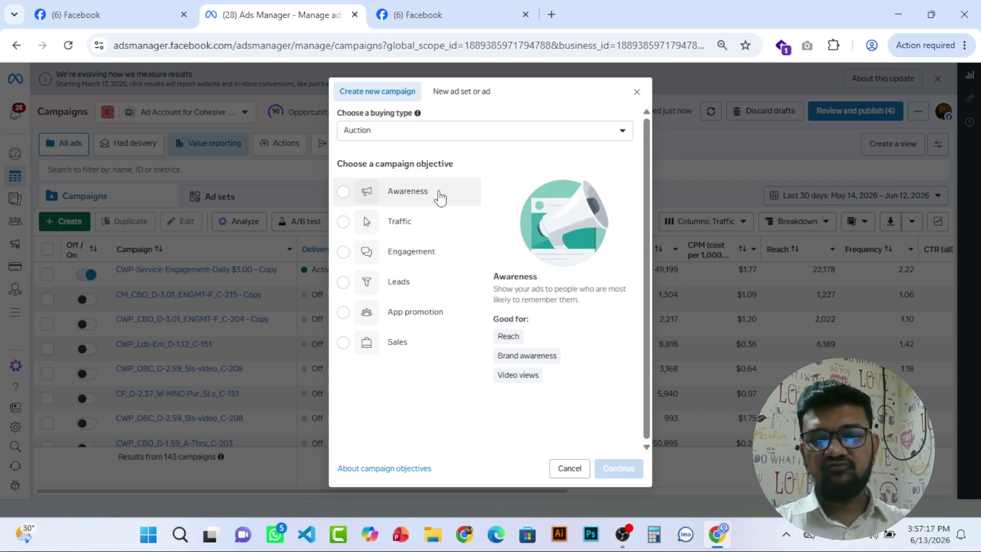
{"action": "left_click", "coordinate": [439, 197]}
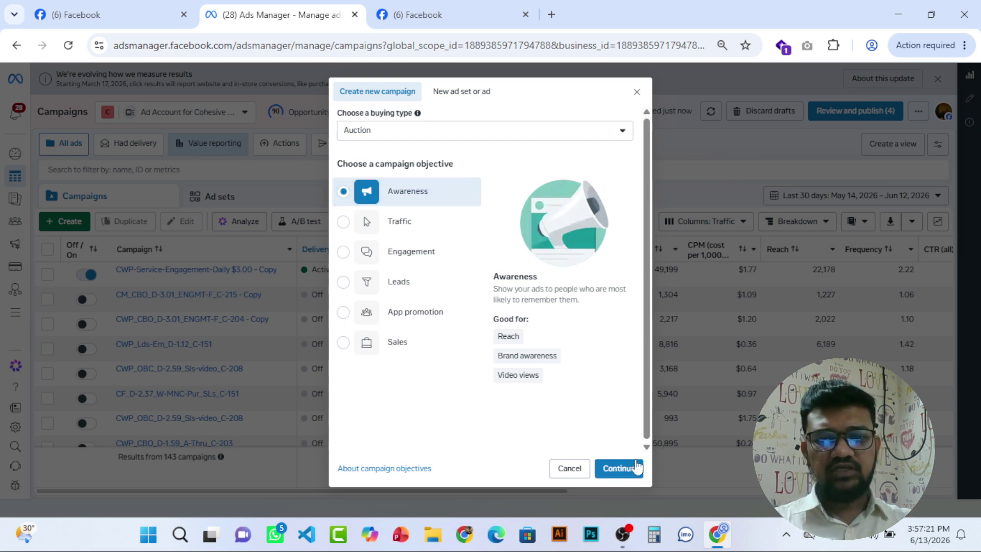
{"action": "left_click", "coordinate": [617, 469]}
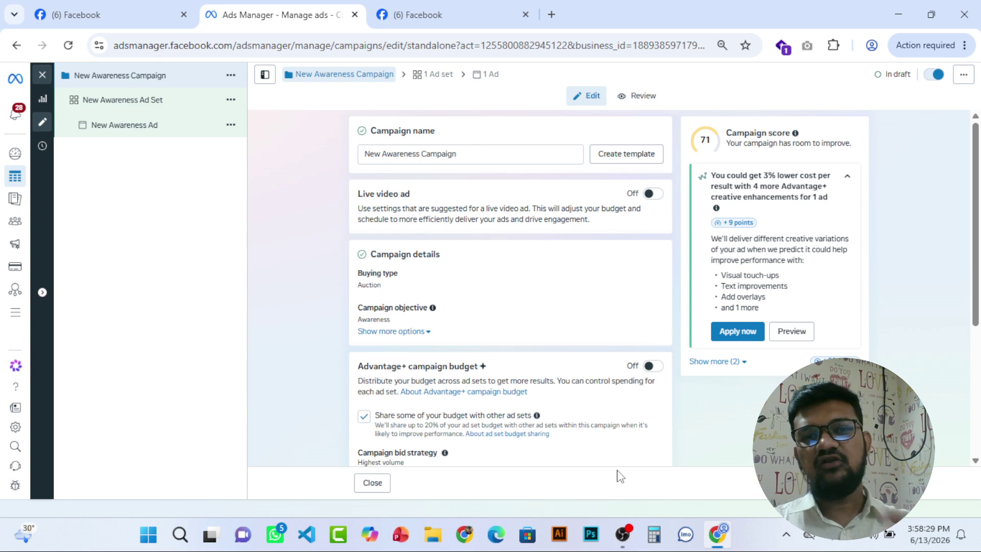
- Replace the default campaign name with the prefix CWP_
{"action": "left_click", "coordinate": [472, 152]}
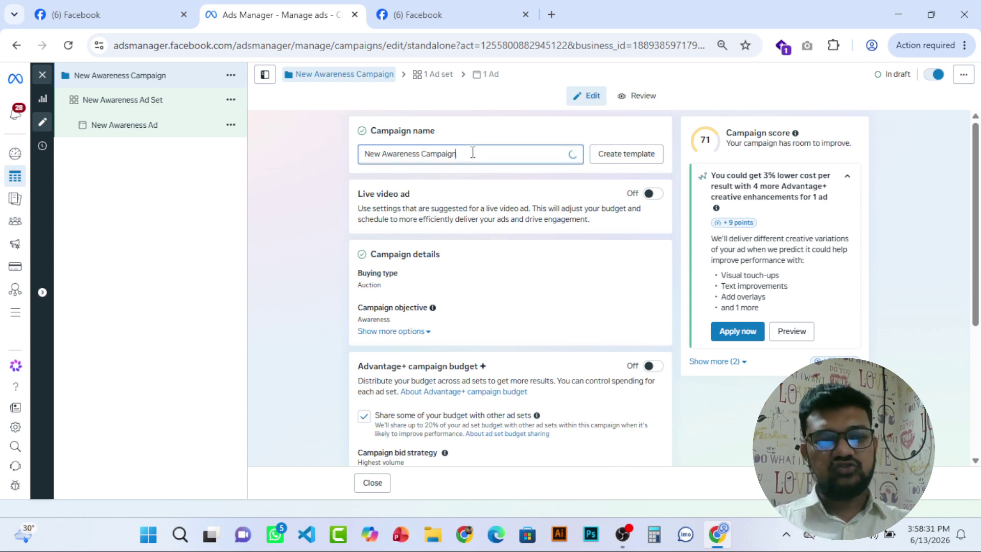
{"action": "key", "text": "ctrl+a"}
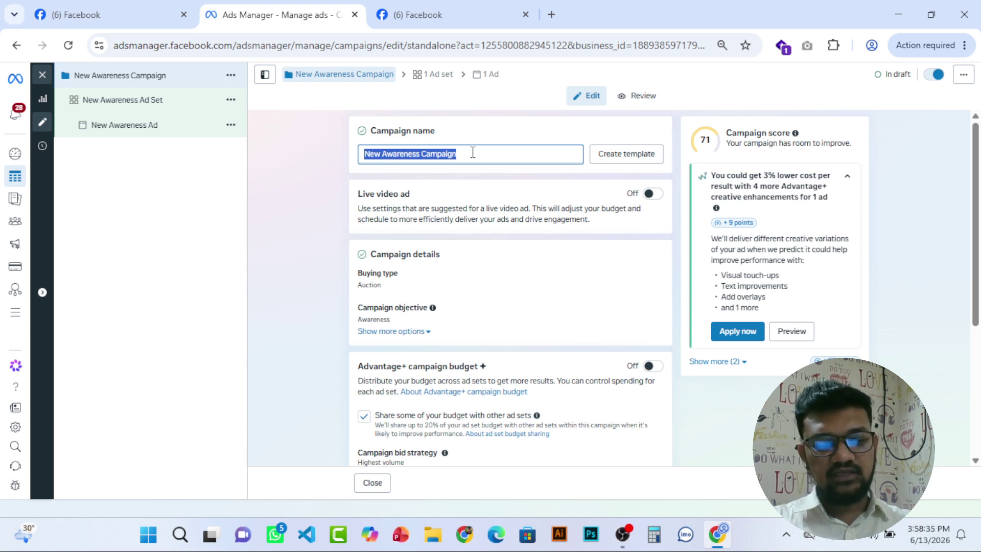
{"action": "type", "text": "CWP"}
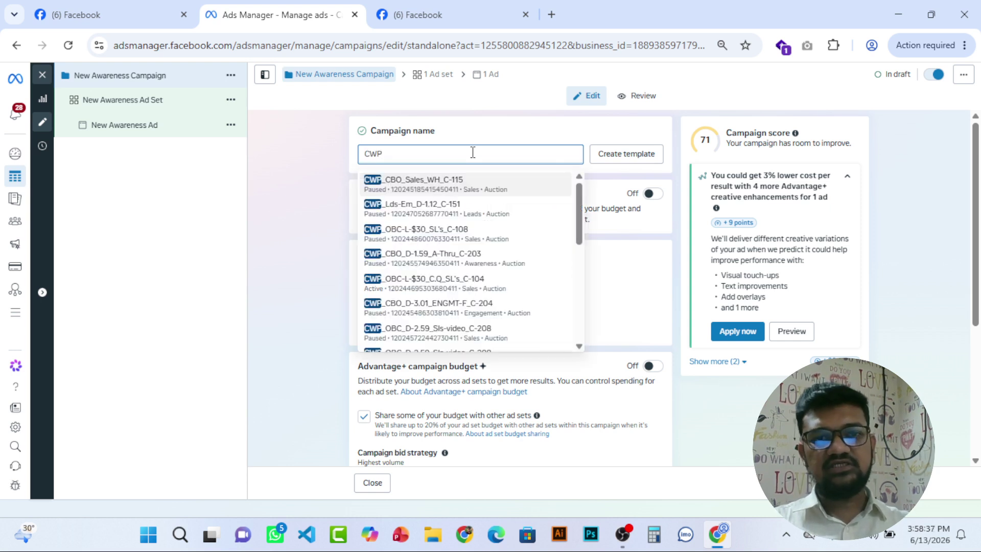
{"action": "type", "text": "_"}
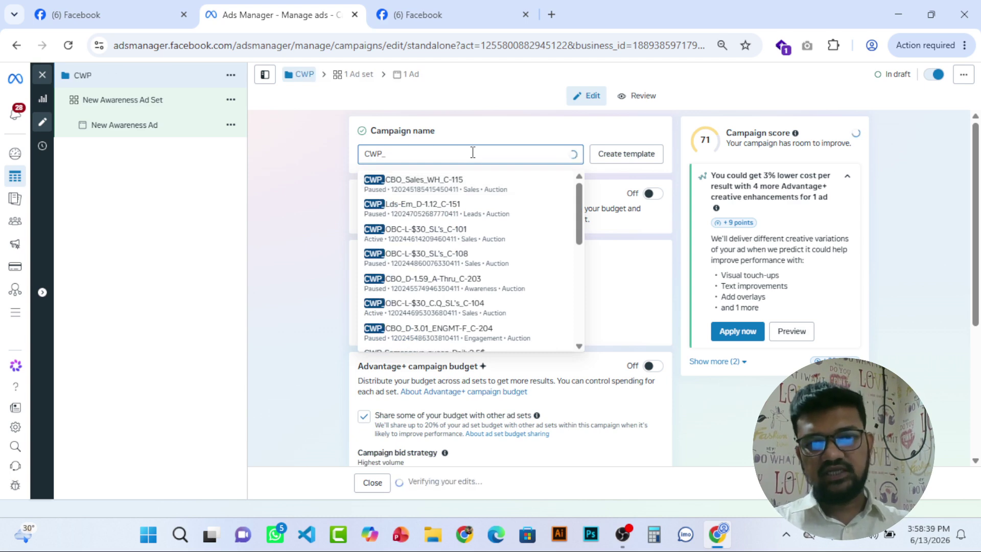
{"action": "left_click", "coordinate": [446, 6]}
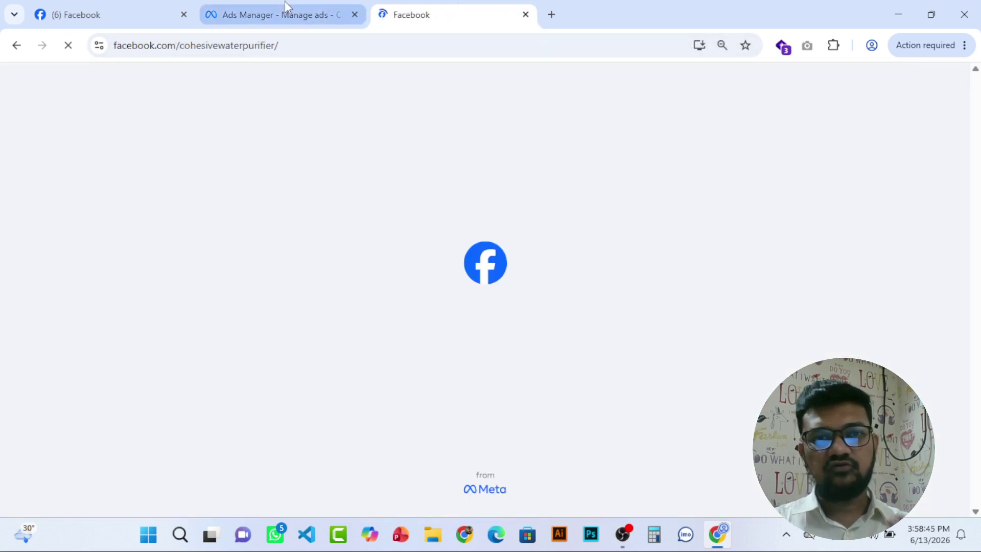
{"action": "left_click", "coordinate": [284, 3]}
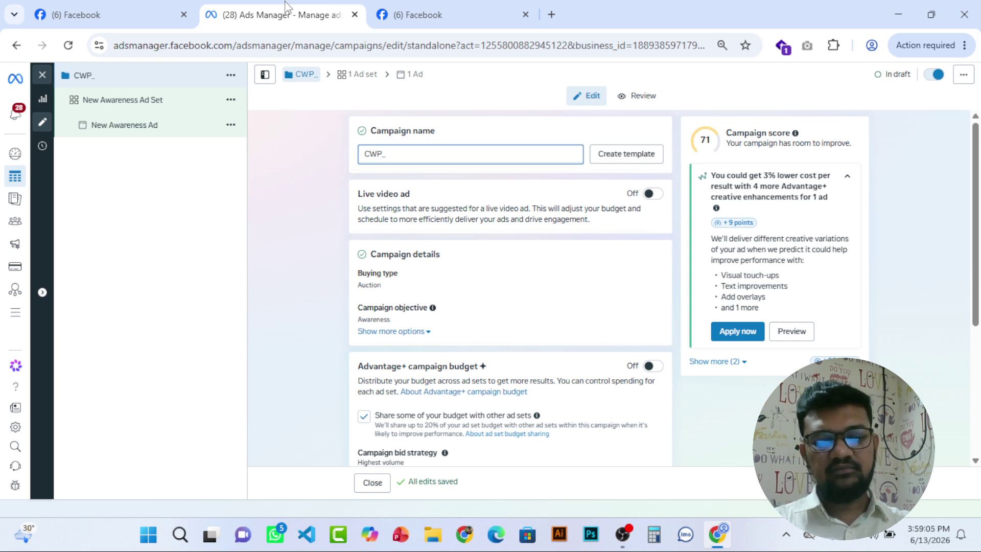
{"action": "type", "text": "Awar"}
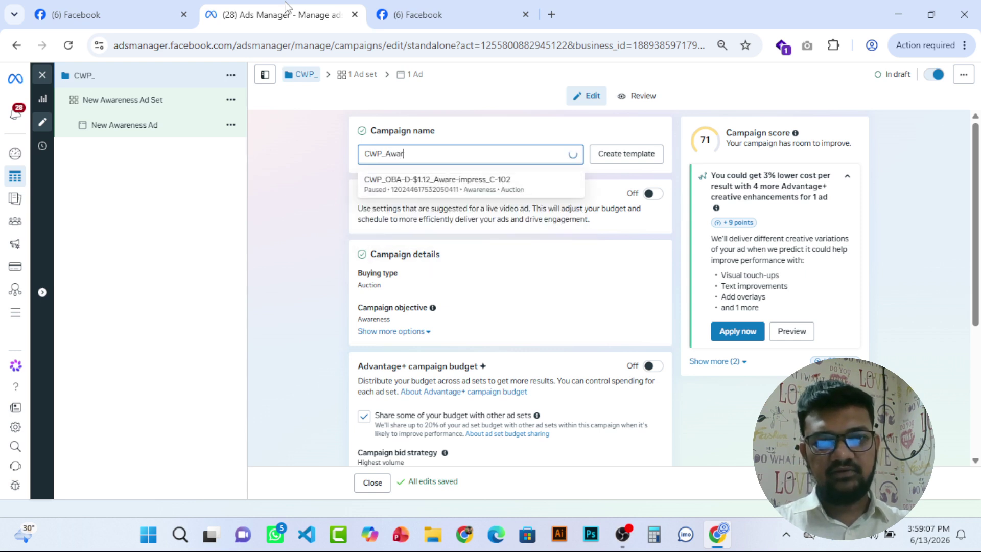
{"action": "key", "text": "BackSpace"}
{"action": "key", "text": "BackSpace"}
{"action": "key", "text": "BackSpace"}
{"action": "key", "text": "BackSpace"}
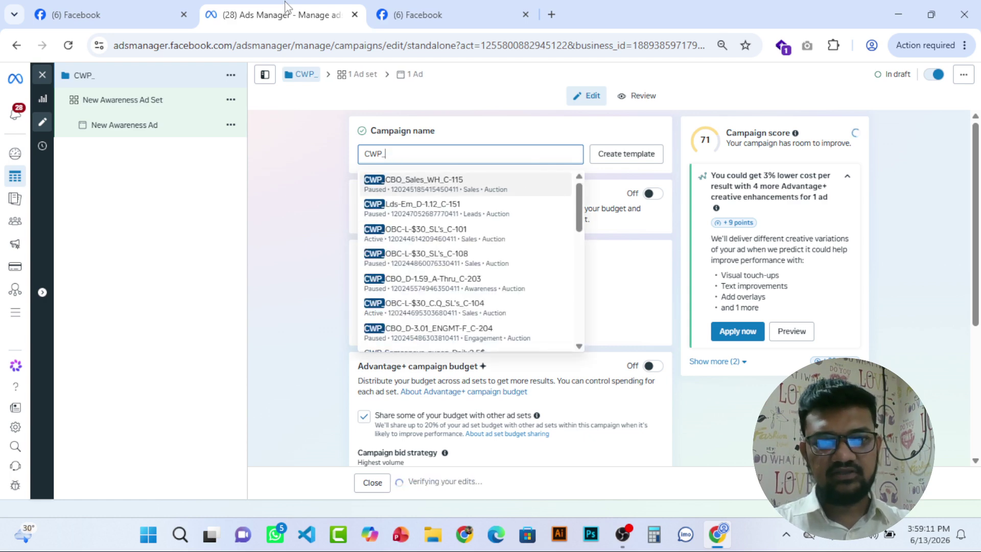
{"action": "left_click", "coordinate": [250, 264]}
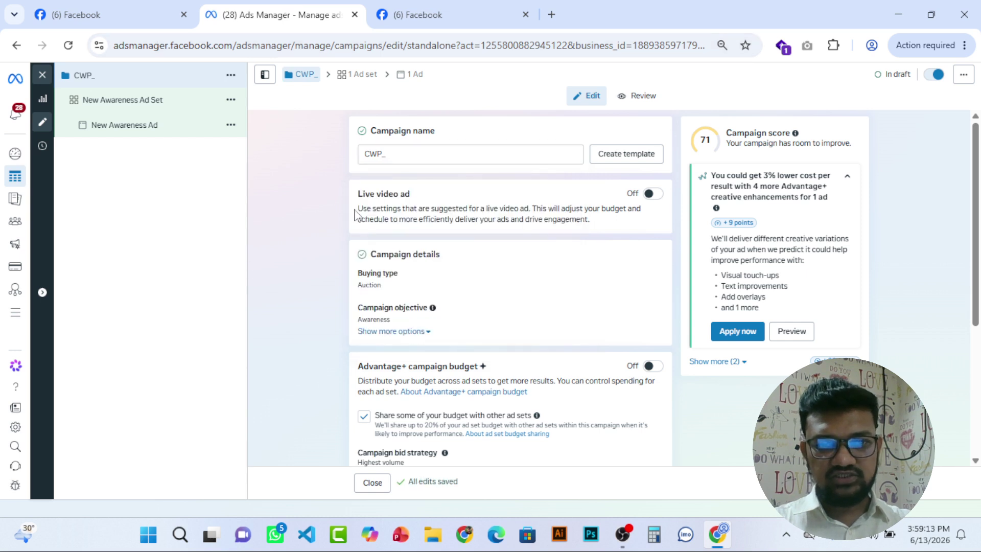
- Expand the additional options in the campaign details and turn on the Advantage+ campaign budget
{"action": "left_click", "coordinate": [375, 332]}
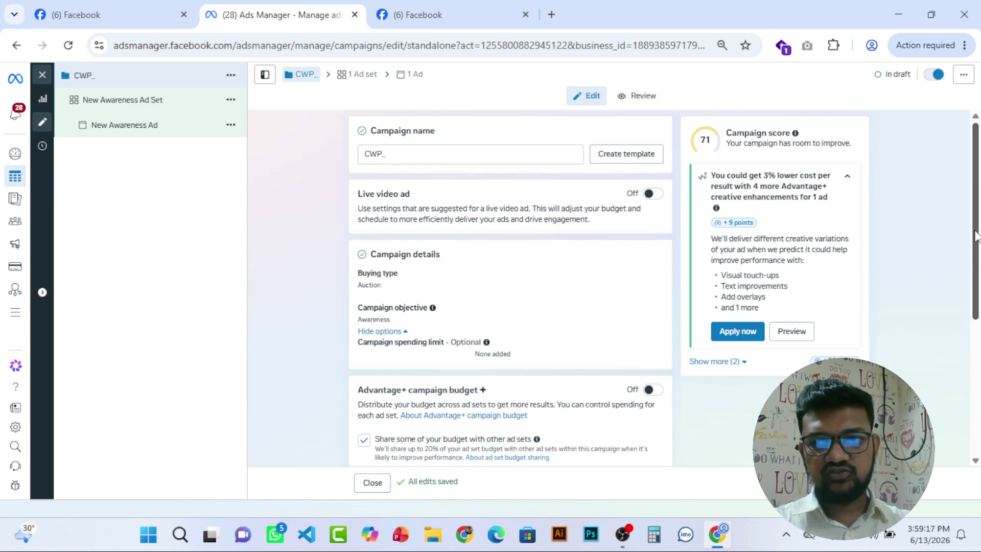
{"action": "left_click_drag", "start_coordinate": [976, 237], "coordinate": [973, 347]}
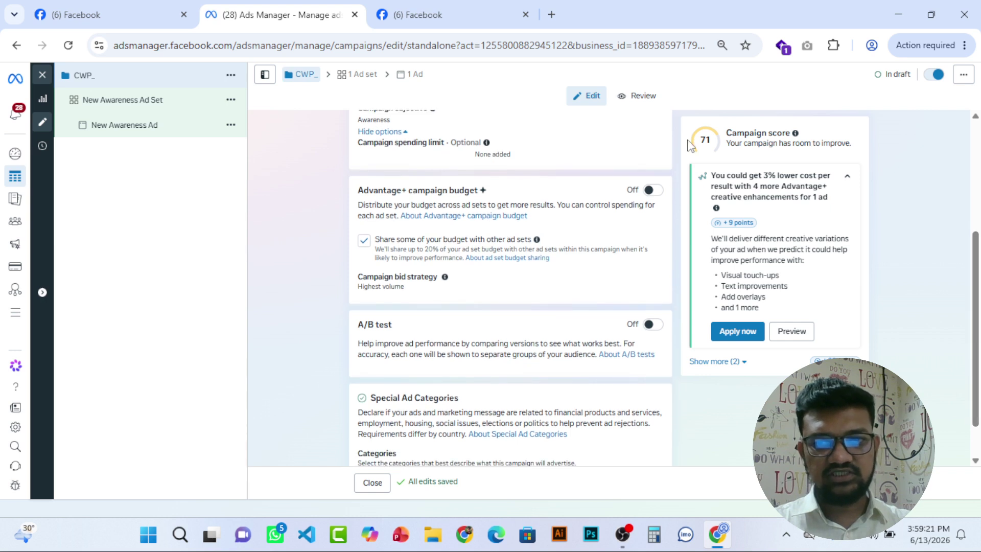
{"action": "left_click", "coordinate": [657, 197]}
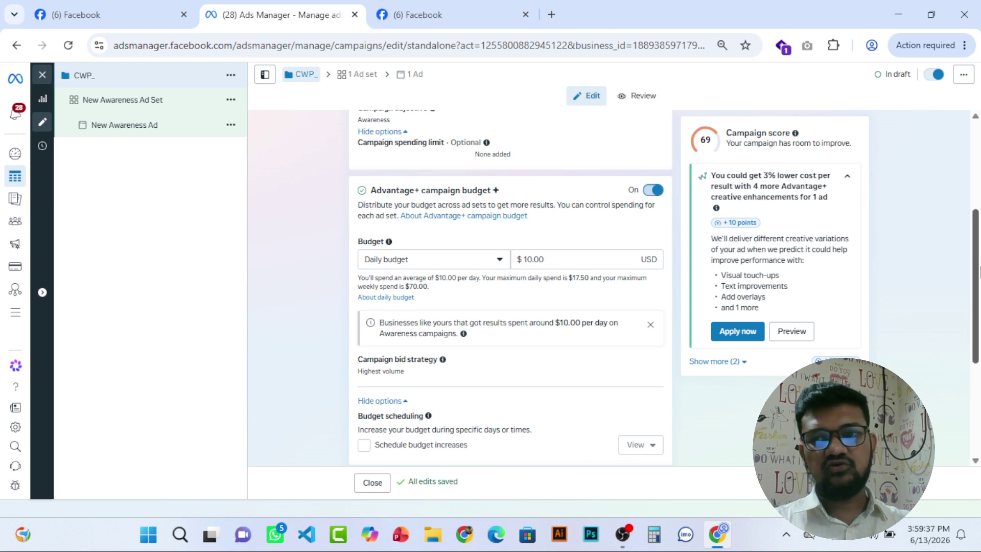
{"action": "left_click_drag", "start_coordinate": [979, 274], "coordinate": [974, 249]}
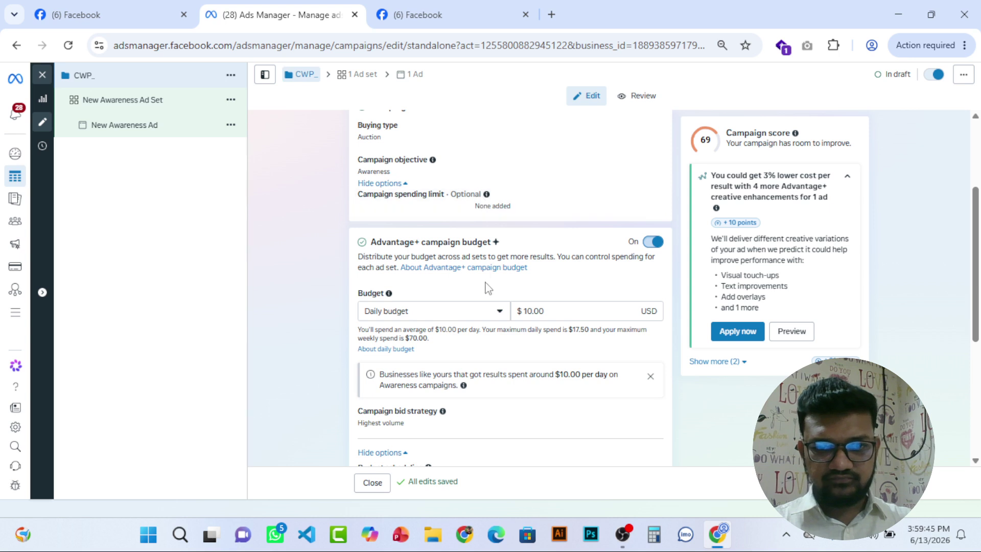
- Review the budget type choices, keep Daily budget and set the amount to $1.25
{"action": "left_click", "coordinate": [487, 312]}
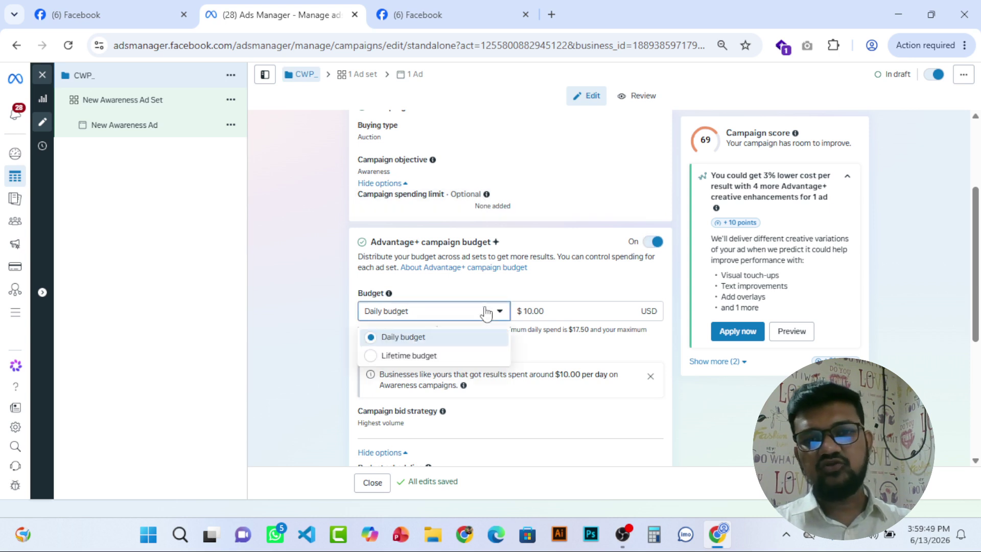
{"action": "left_click", "coordinate": [979, 297]}
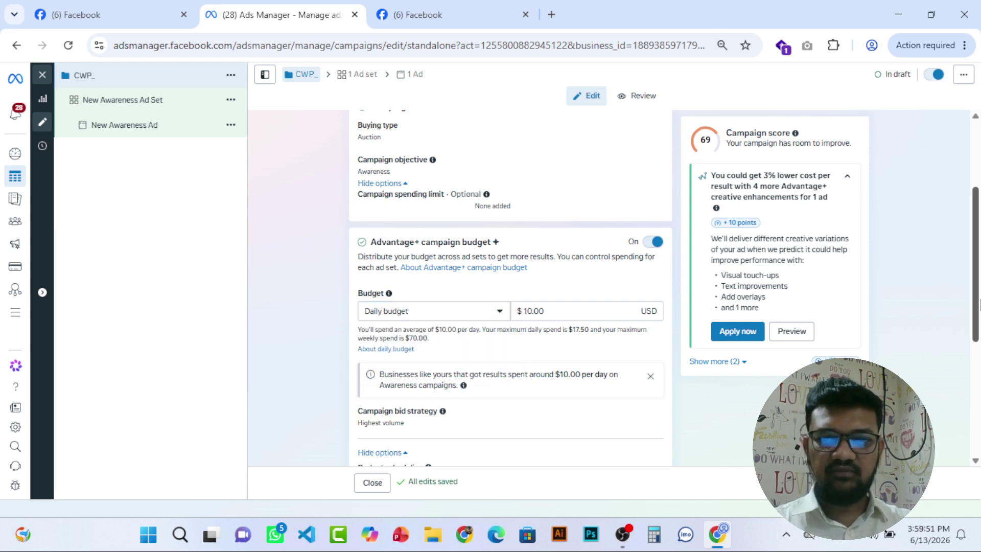
{"action": "mouse_move", "coordinate": [978, 297]}
{"action": "left_mouse_down"}
{"action": "mouse_move", "coordinate": [976, 269]}
{"action": "mouse_move", "coordinate": [976, 299]}
{"action": "left_mouse_up"}
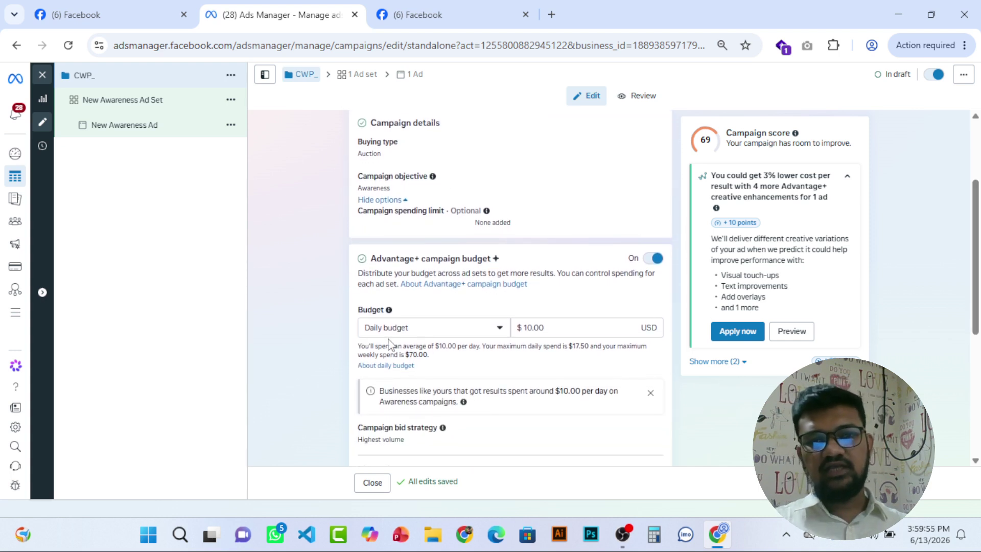
{"action": "left_click", "coordinate": [410, 337]}
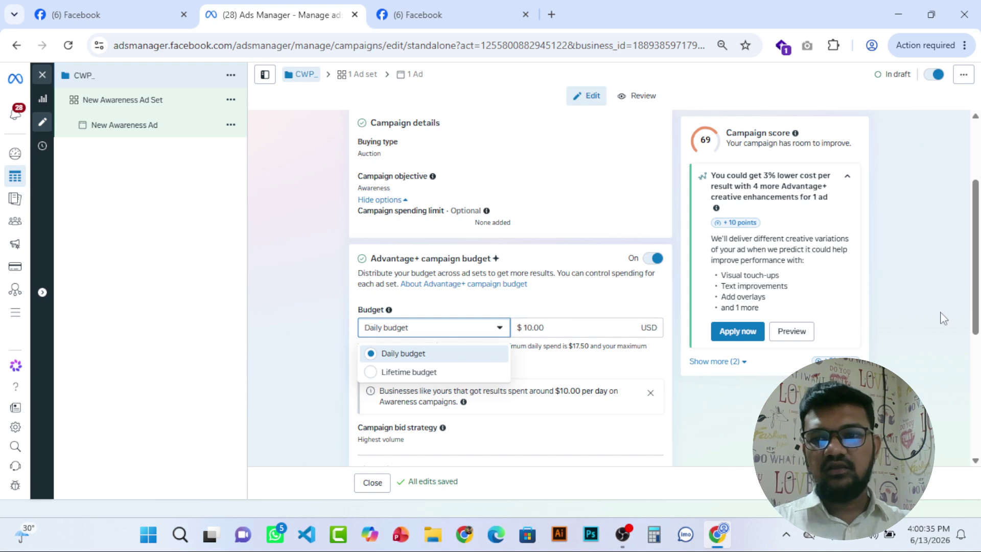
{"action": "left_click", "coordinate": [551, 332]}
{"action": "double_click", "coordinate": [557, 327]}
{"action": "type", "text": "1"}
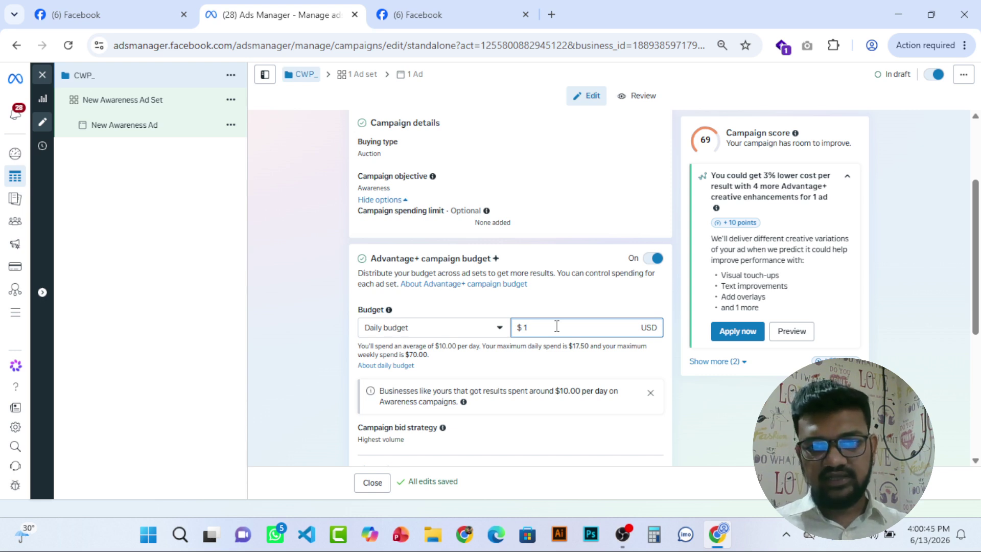
{"action": "type", "text": ".12"}
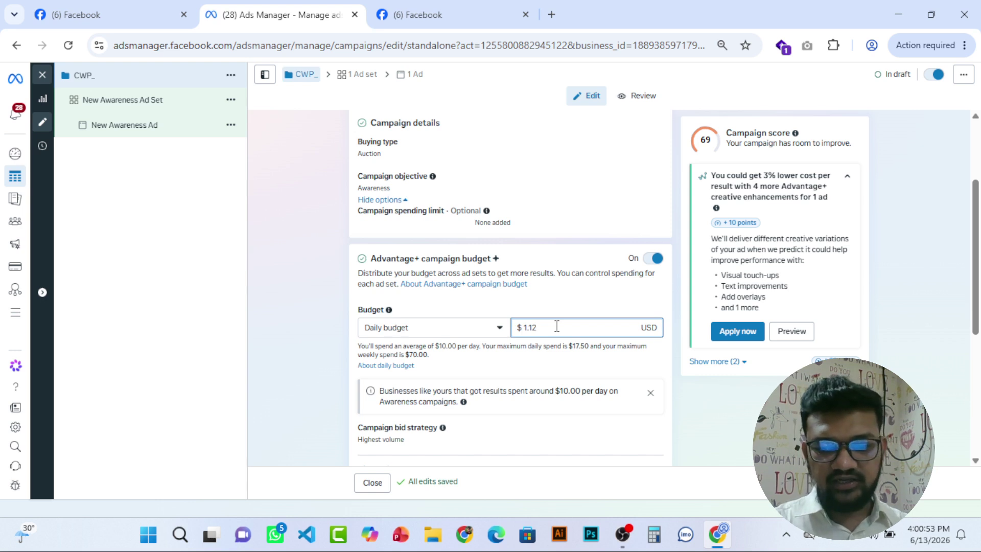
{"action": "key", "text": "BackSpace"}
{"action": "key", "text": "BackSpace"}
{"action": "key", "text": "BackSpace"}
{"action": "type", "text": ".25"}
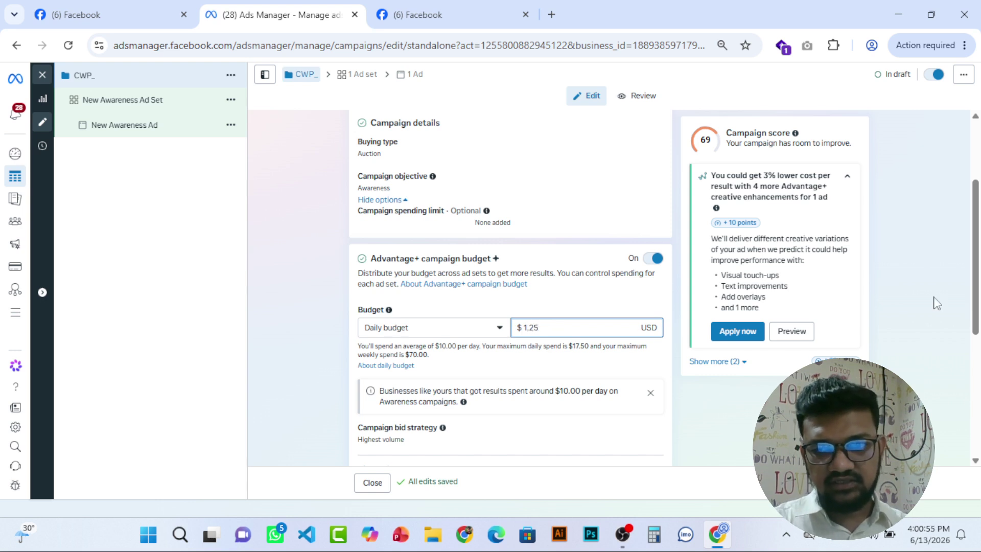
{"action": "left_click", "coordinate": [943, 348]}
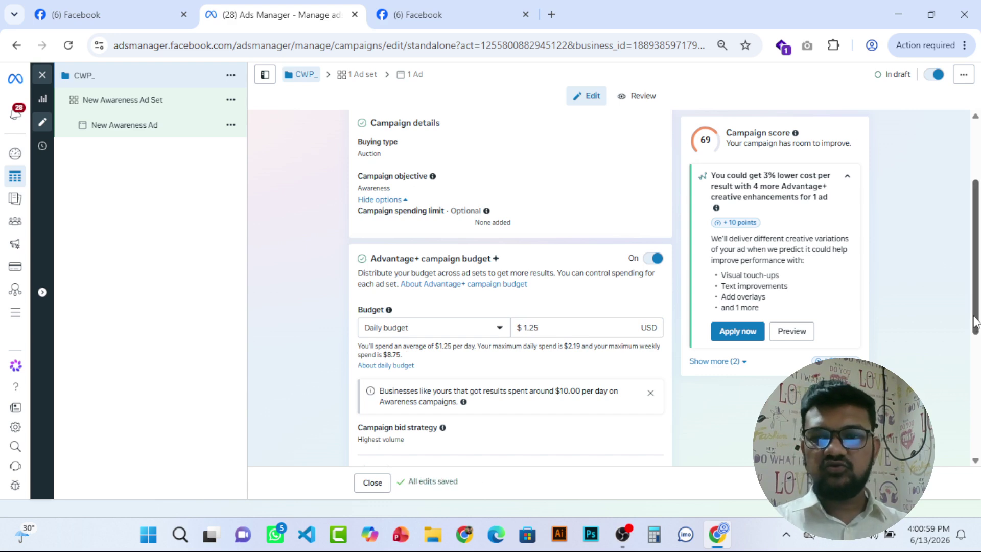
- Extend the campaign name so that it reads CWP_Daily 1.25_CBO
{"action": "left_click_drag", "start_coordinate": [976, 320], "coordinate": [974, 265]}
{"action": "left_click", "coordinate": [409, 153]}
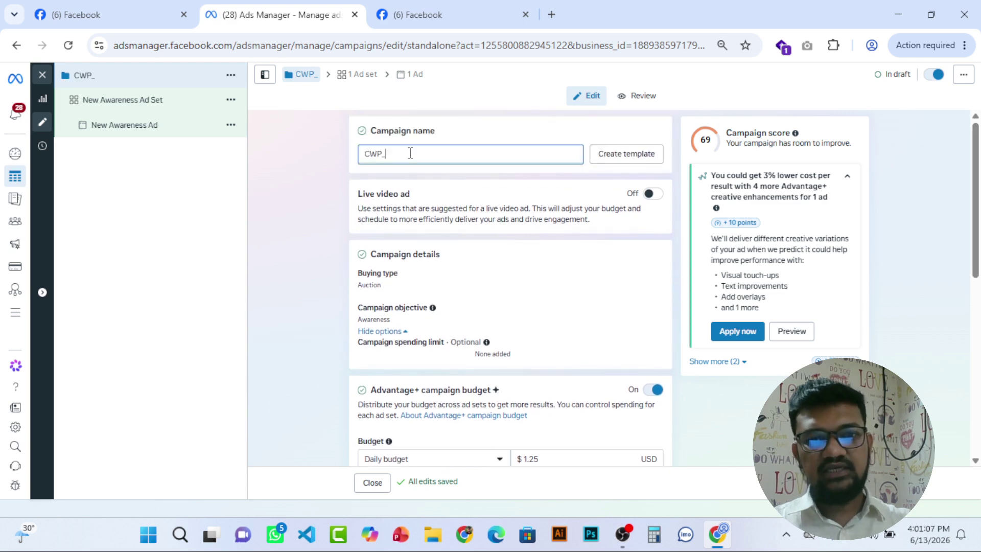
{"action": "type", "text": "D"}
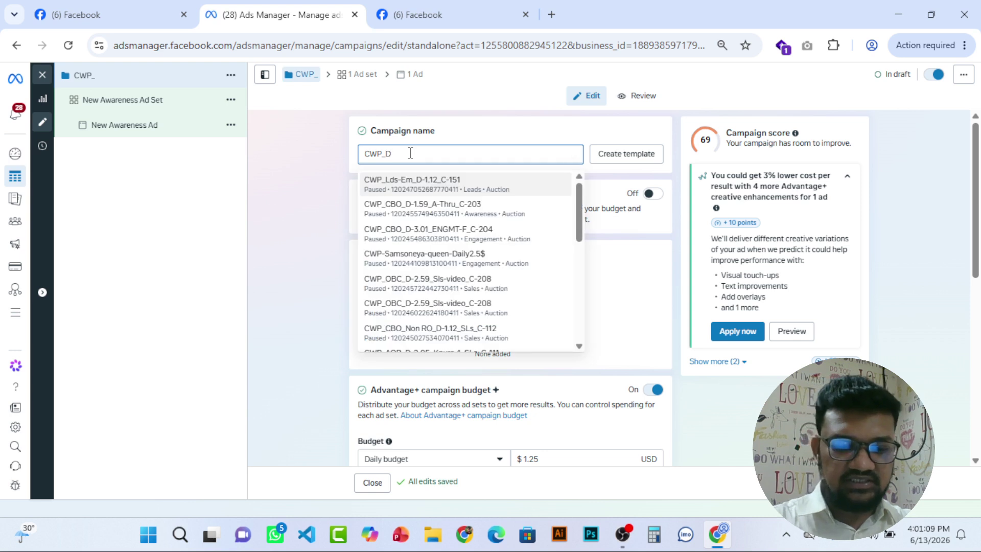
{"action": "type", "text": "aily 1.25"}
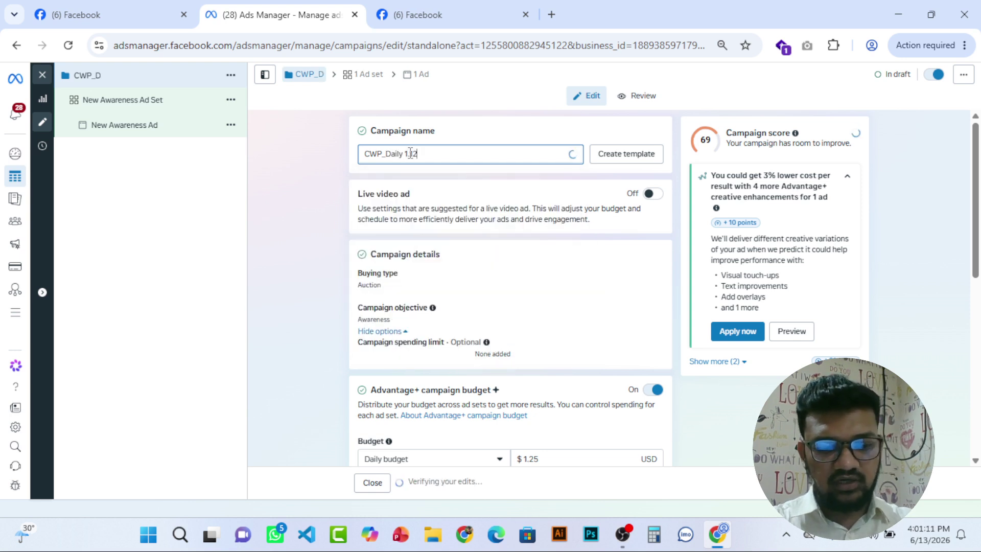
{"action": "key", "text": "BackSpace"}
{"action": "key", "text": "BackSpace"}
{"action": "key", "text": "BackSpace"}
{"action": "type", "text": "25"}
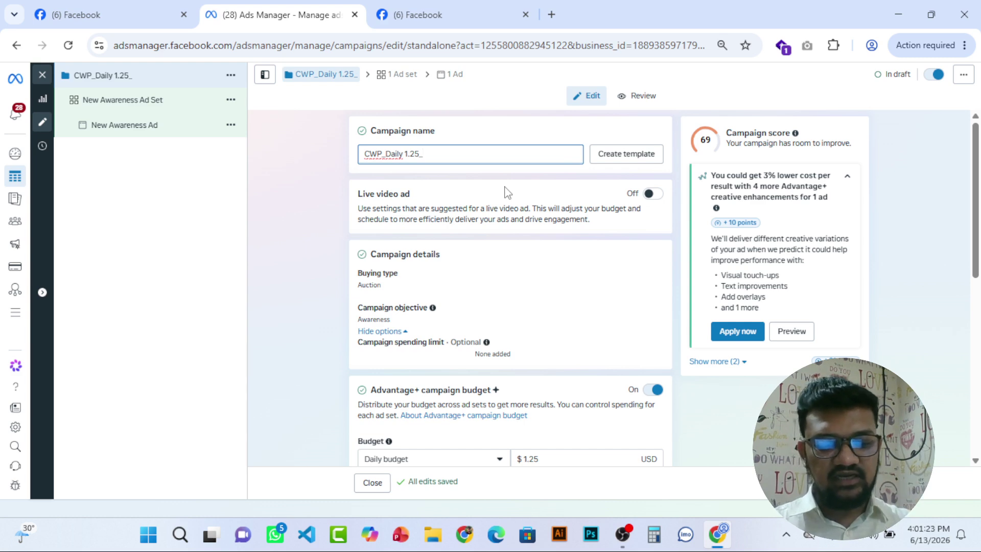
{"action": "type", "text": "_CBO"}
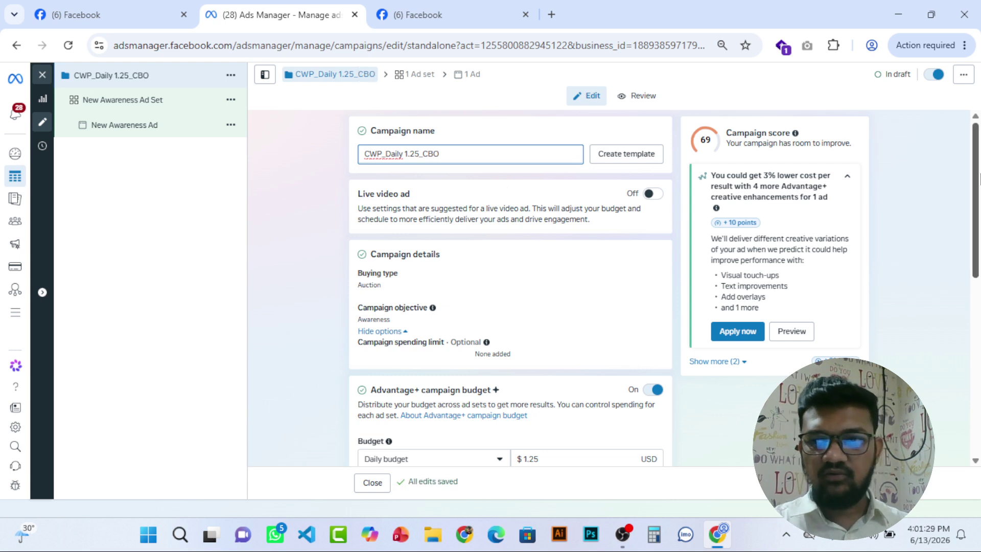
{"action": "scroll", "coordinate": [979, 176], "scroll_direction": "down", "scroll_amount": 2}
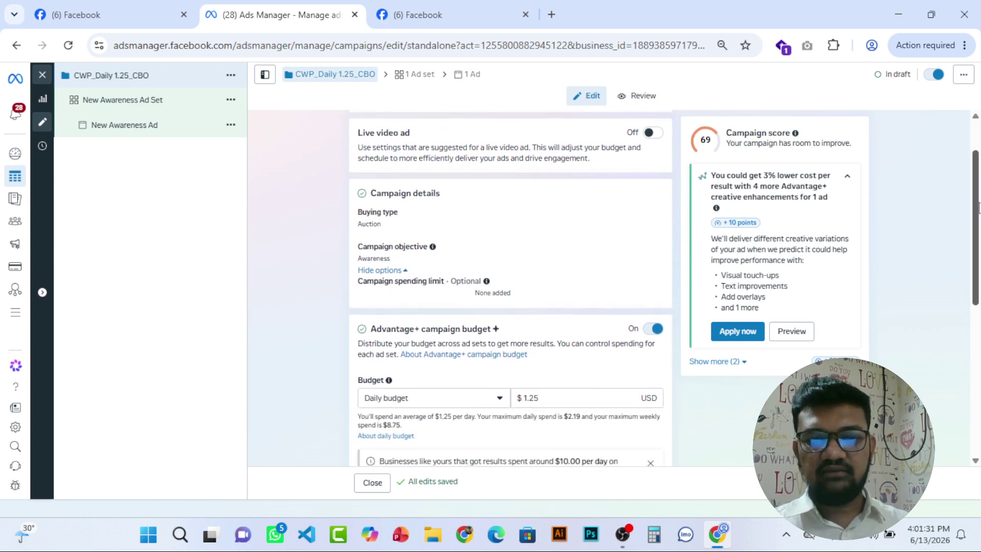
{"action": "scroll", "coordinate": [979, 174], "scroll_direction": "up", "scroll_amount": 3}
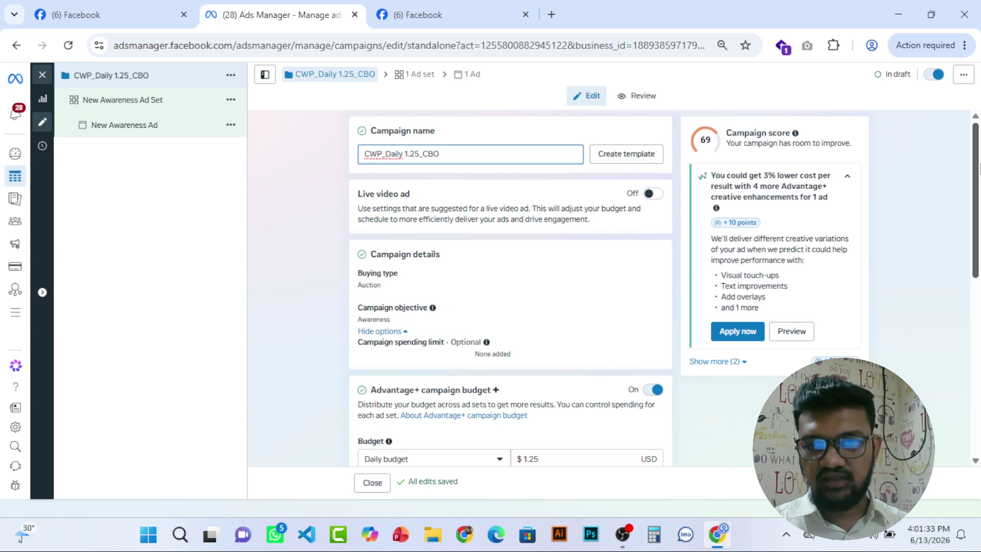
{"action": "left_click_drag", "start_coordinate": [979, 169], "coordinate": [972, 298]}
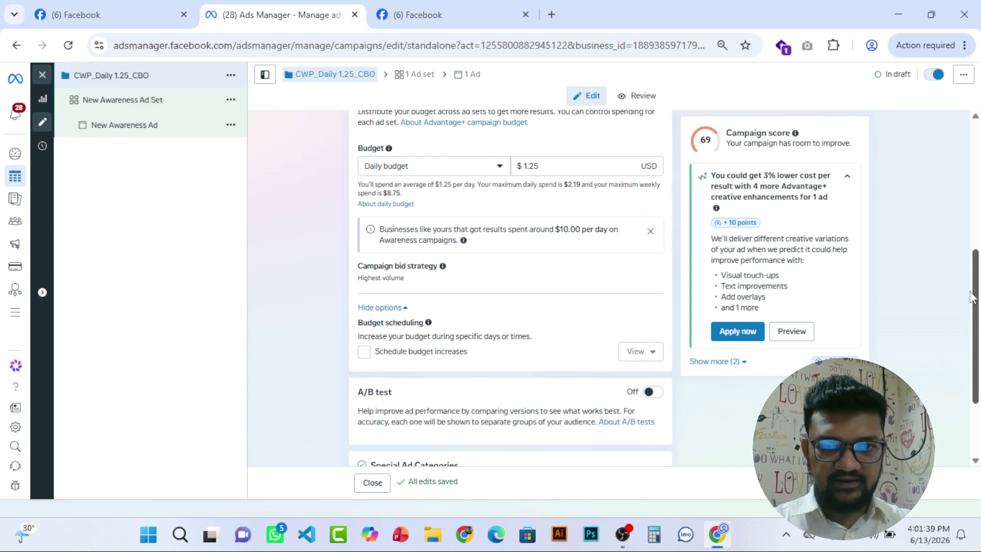
{"action": "scroll", "coordinate": [974, 302], "scroll_direction": "down", "scroll_amount": 2}
{"action": "left_click_drag", "start_coordinate": [979, 309], "coordinate": [978, 134]}
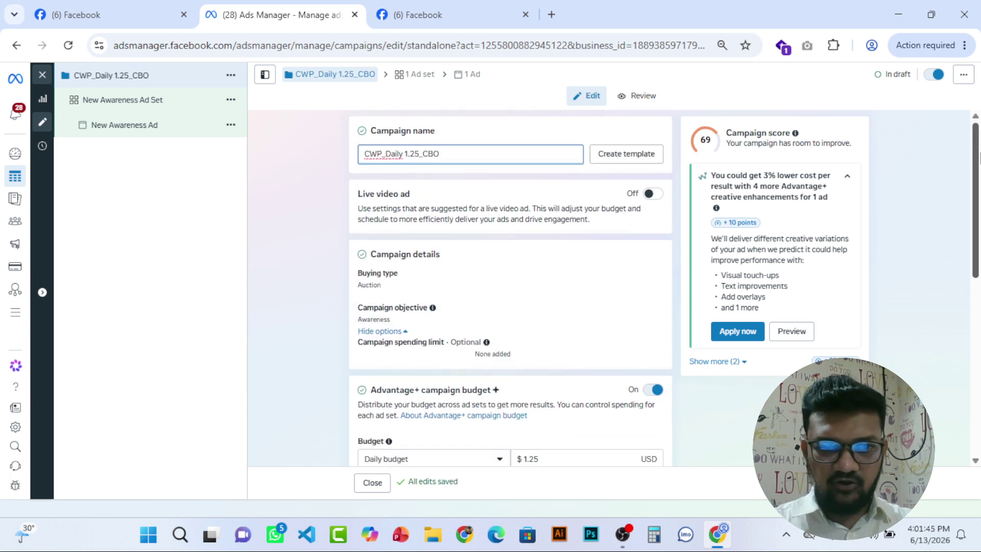
- Open the campaign bid strategy for editing and review its options, including Cost per result goal and Bid cap, leaving Highest volume selected
{"action": "left_click_drag", "start_coordinate": [979, 158], "coordinate": [974, 283]}
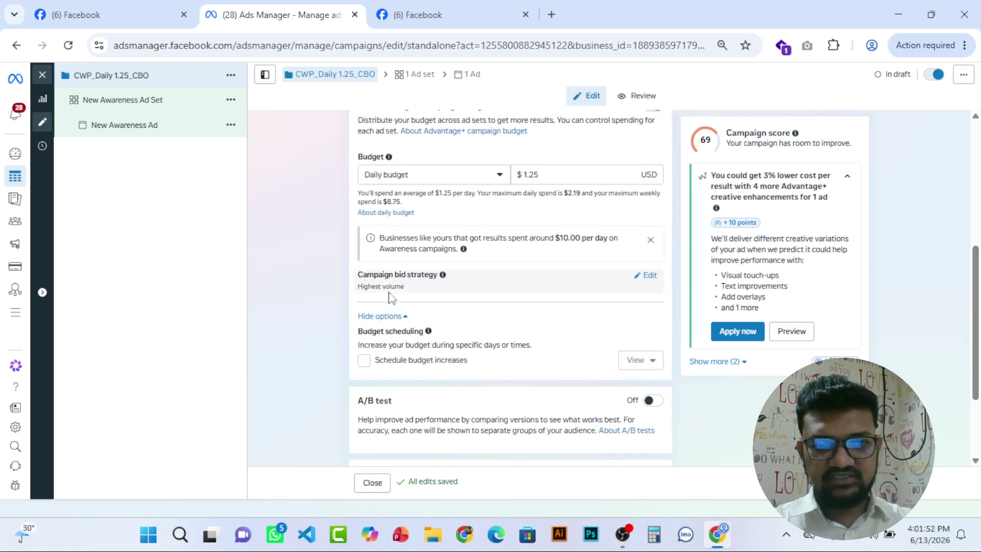
{"action": "left_click", "coordinate": [651, 278]}
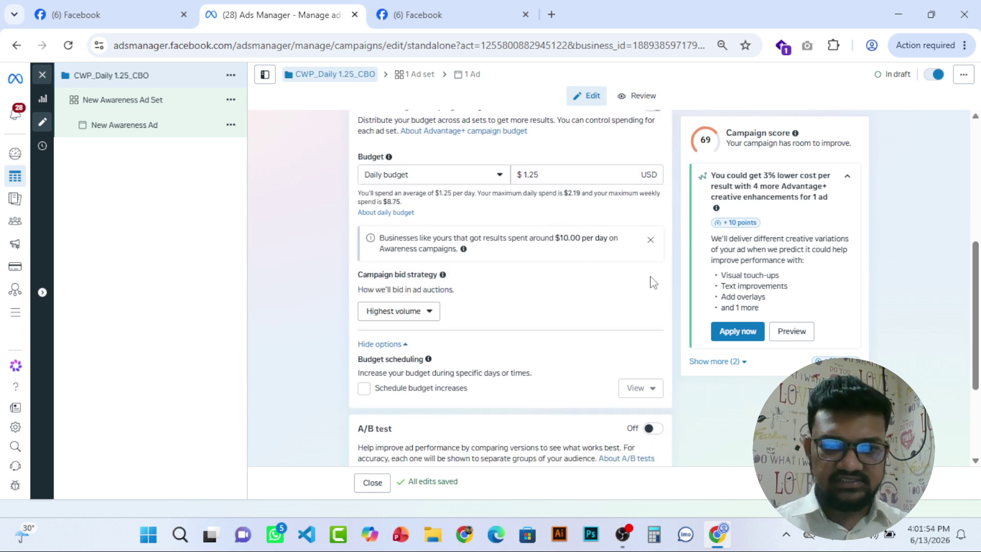
{"action": "left_click", "coordinate": [433, 312]}
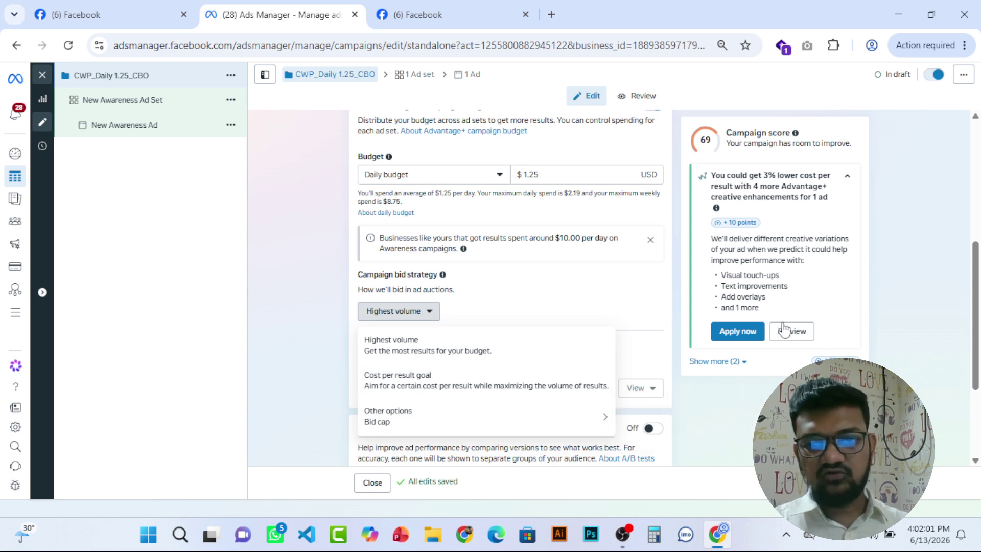
{"action": "left_click", "coordinate": [973, 346]}
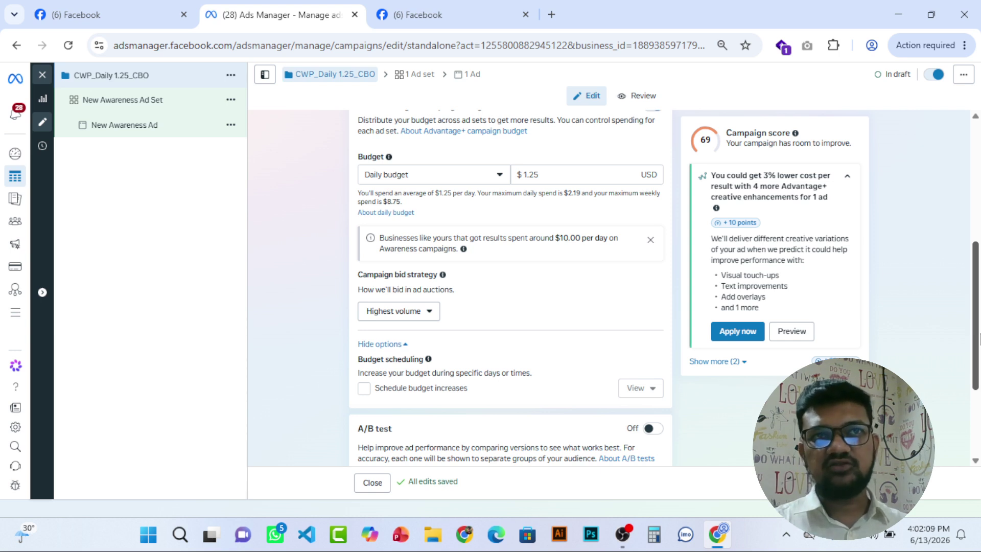
{"action": "mouse_move", "coordinate": [979, 338]}
{"action": "left_mouse_down"}
{"action": "mouse_move", "coordinate": [978, 306]}
{"action": "mouse_move", "coordinate": [979, 338]}
{"action": "mouse_move", "coordinate": [978, 328]}
{"action": "left_mouse_up"}
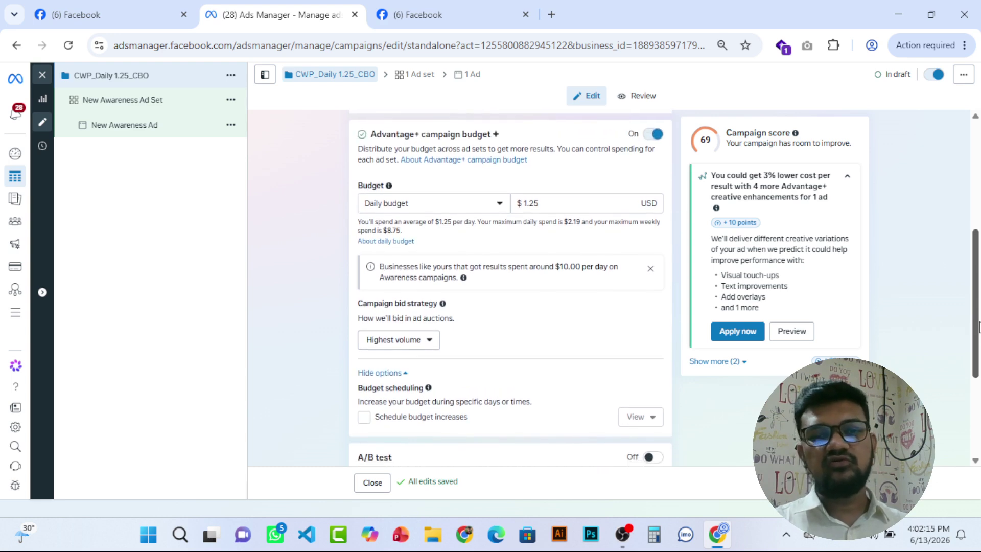
{"action": "left_click", "coordinate": [401, 351]}
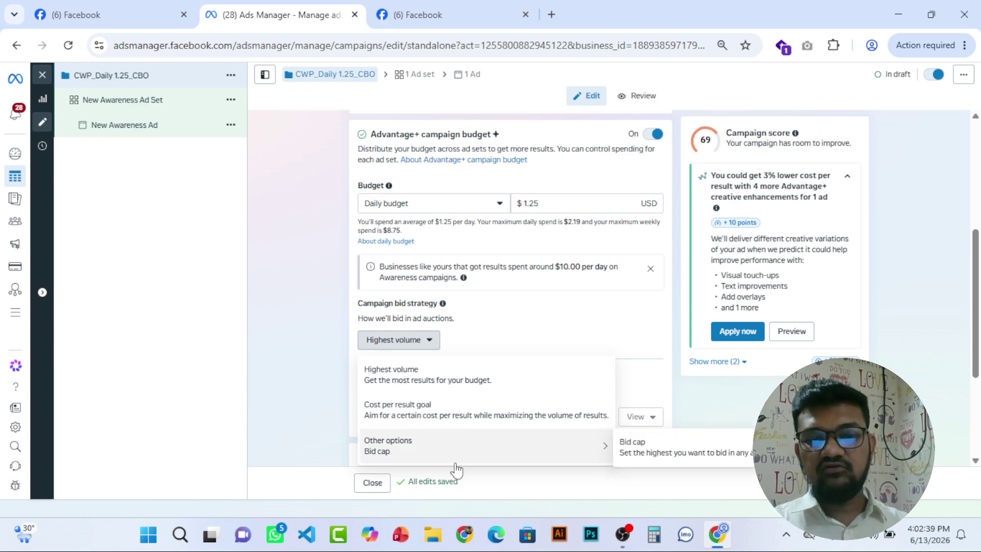
{"action": "left_click", "coordinate": [279, 357]}
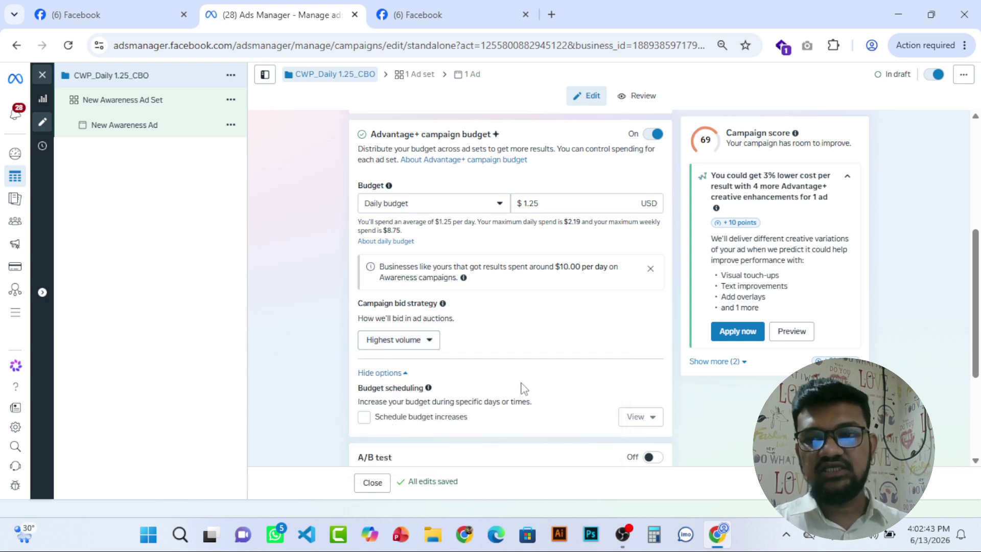
- Turn on scheduled budget increases and review the ways to raise the daily budget for the time period
{"action": "left_click_drag", "start_coordinate": [979, 288], "coordinate": [980, 366]}
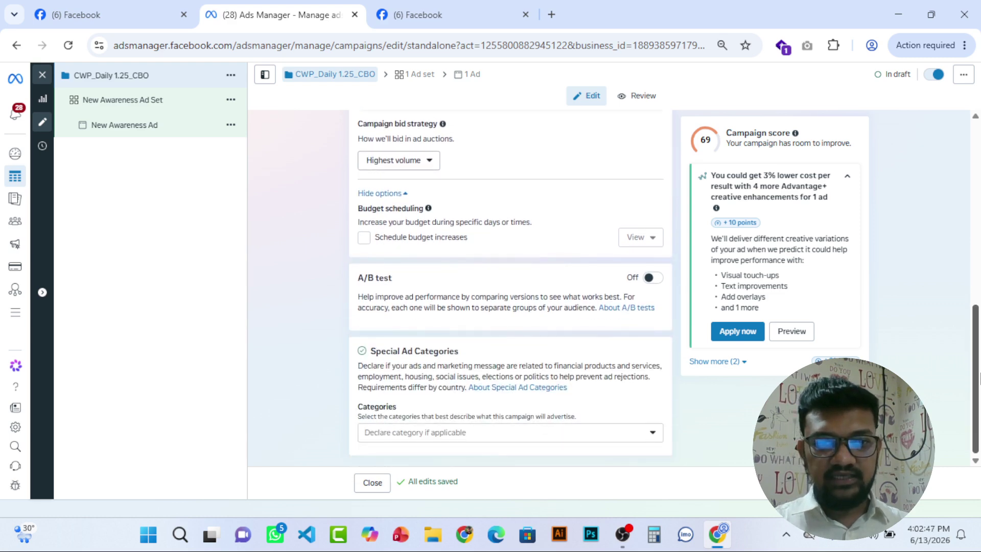
{"action": "left_click", "coordinate": [364, 238]}
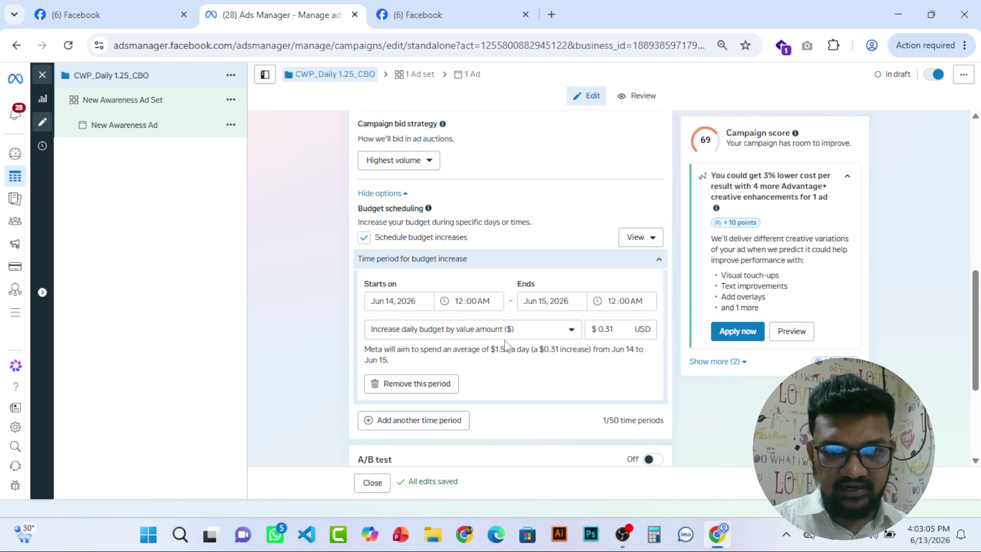
{"action": "left_click", "coordinate": [574, 333]}
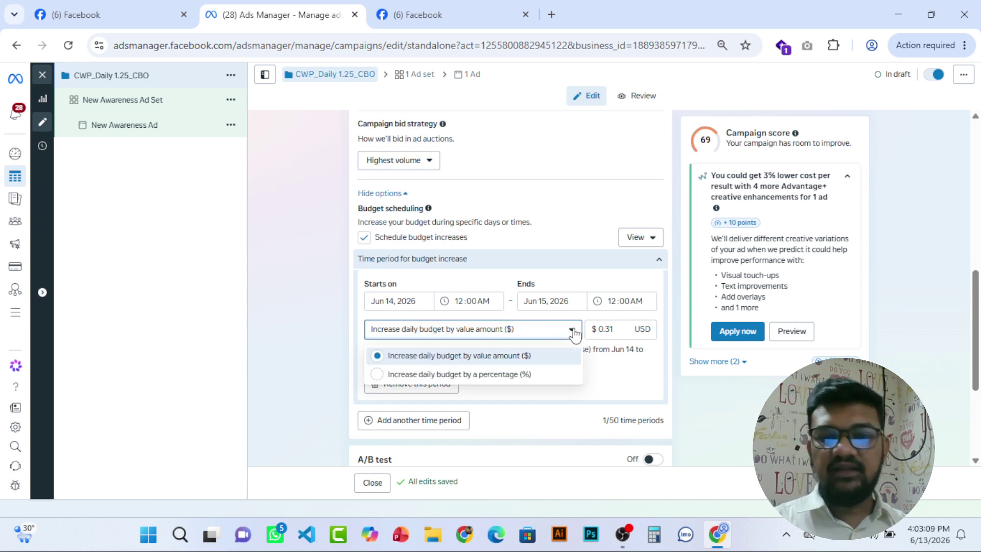
{"action": "left_click", "coordinate": [952, 342]}
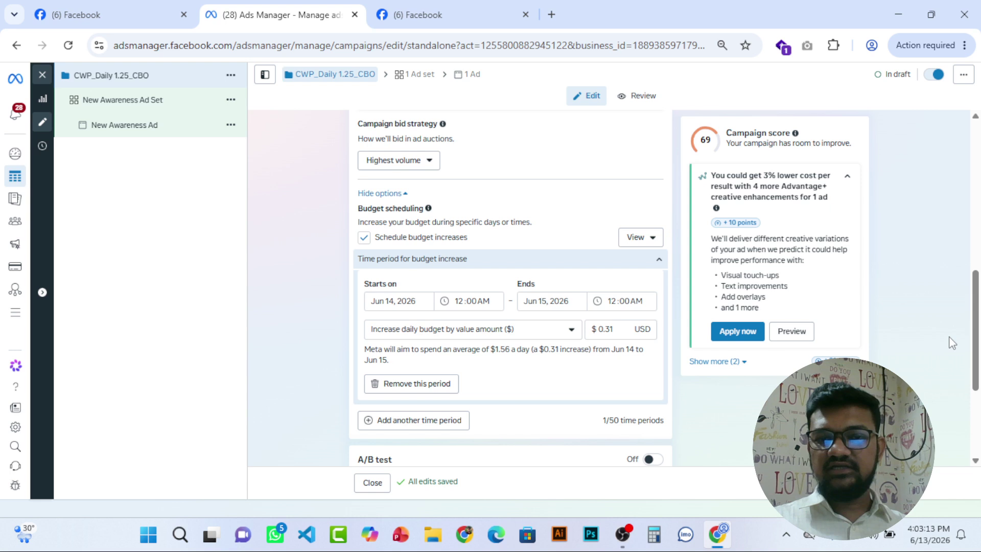
- Set the scheduled increase to 10% of the daily budget and turn scheduled budget increases back off
{"action": "left_click_drag", "start_coordinate": [977, 347], "coordinate": [977, 338]}
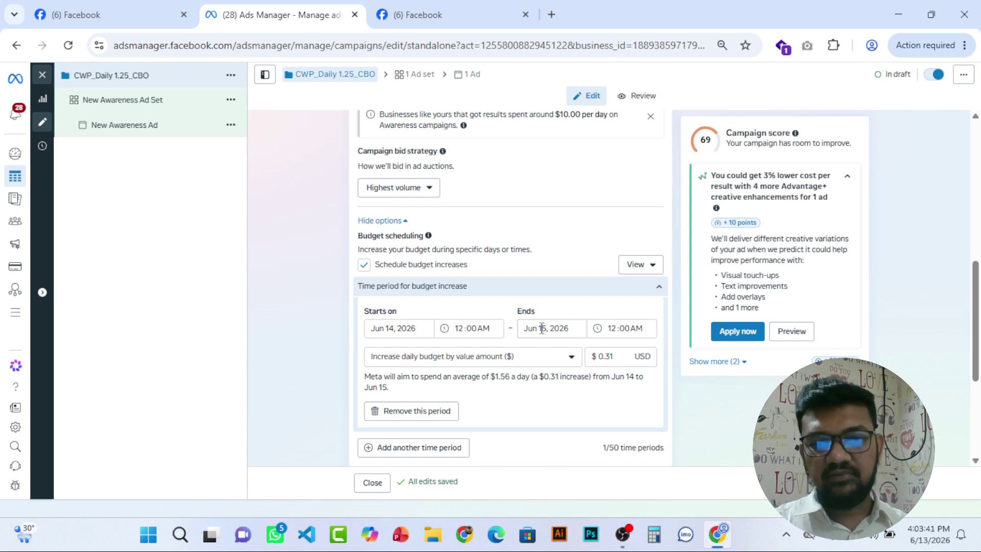
{"action": "left_click", "coordinate": [555, 358]}
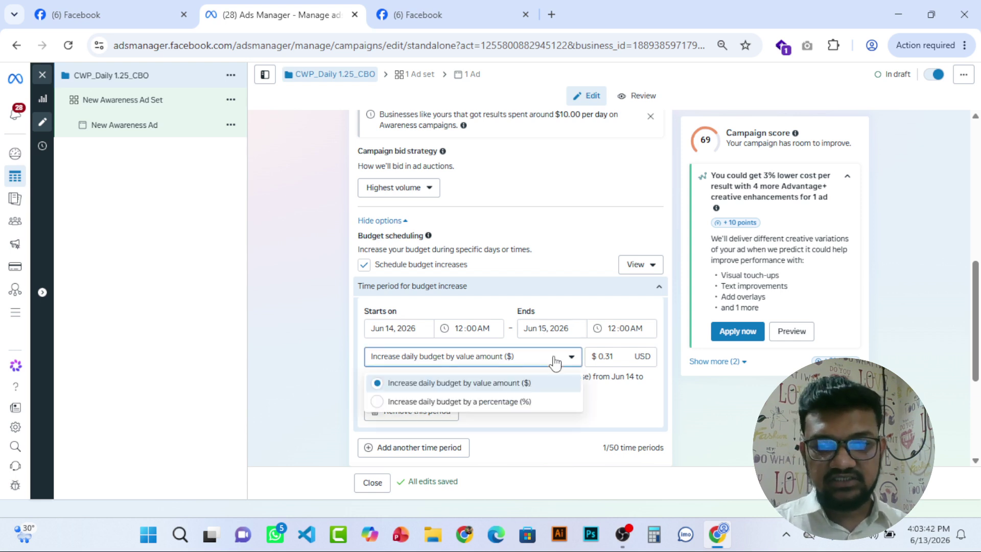
{"action": "left_click", "coordinate": [491, 401]}
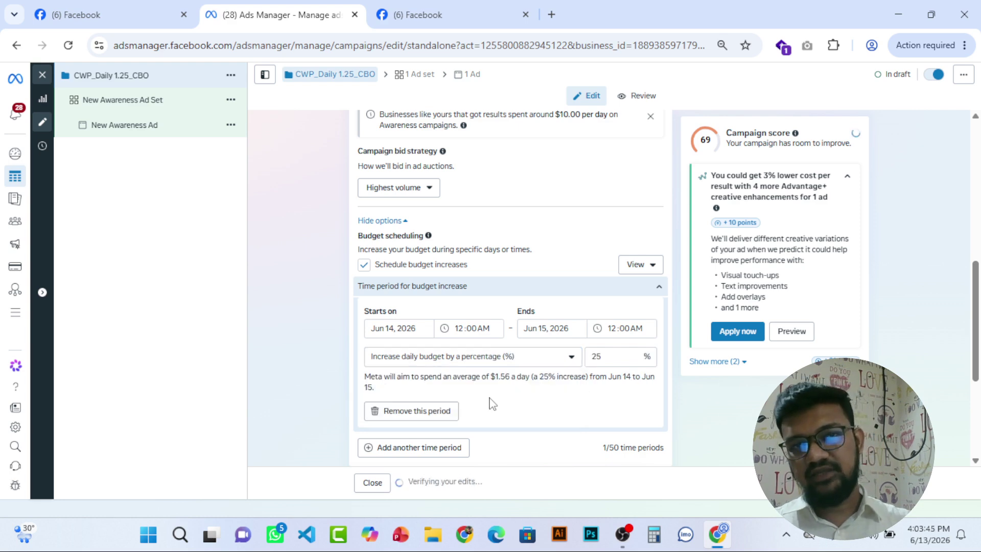
{"action": "left_click", "coordinate": [610, 354]}
{"action": "key", "text": "BackSpace"}
{"action": "key", "text": "BackSpace"}
{"action": "type", "text": "10"}
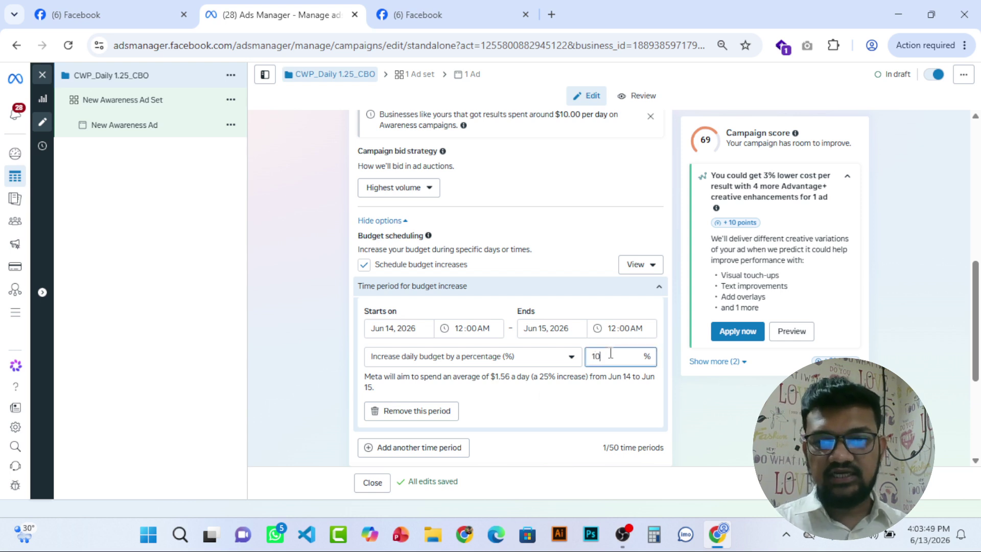
{"action": "key", "text": "Tab"}
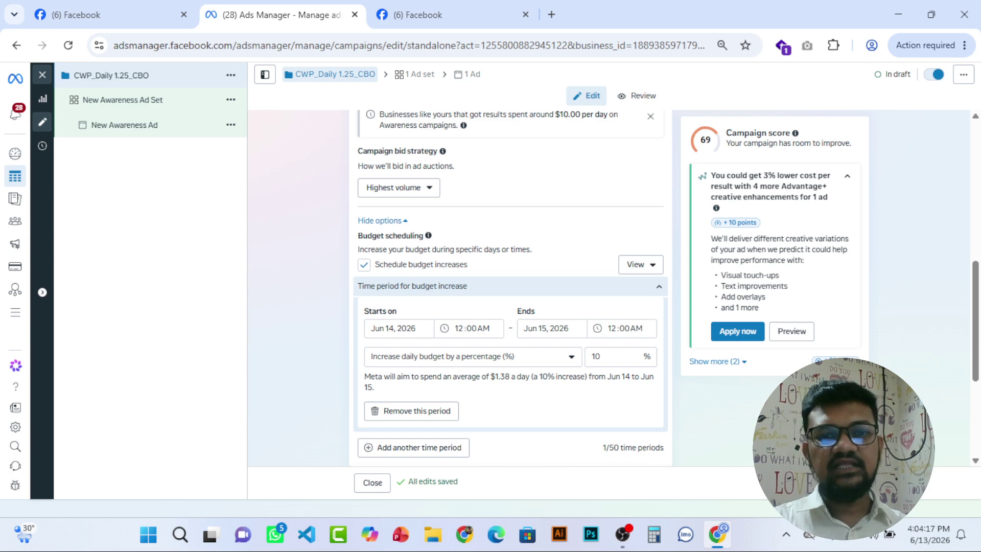
{"action": "left_click", "coordinate": [364, 265]}
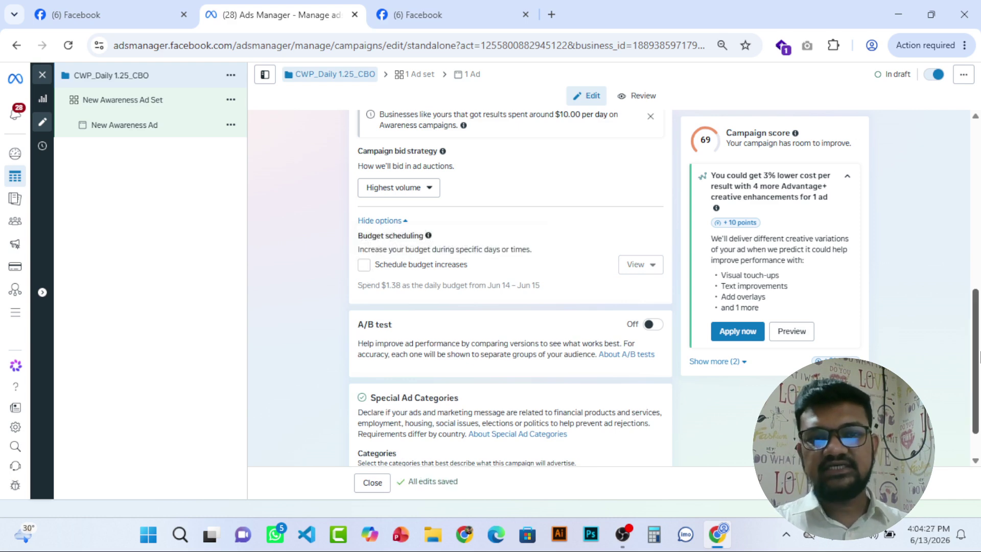
- Try out the A/B test, review the variables it can compare, and switch it back off
{"action": "scroll", "coordinate": [979, 356], "scroll_direction": "up", "scroll_amount": 3}
{"action": "scroll", "coordinate": [980, 383], "scroll_direction": "down", "scroll_amount": 4}
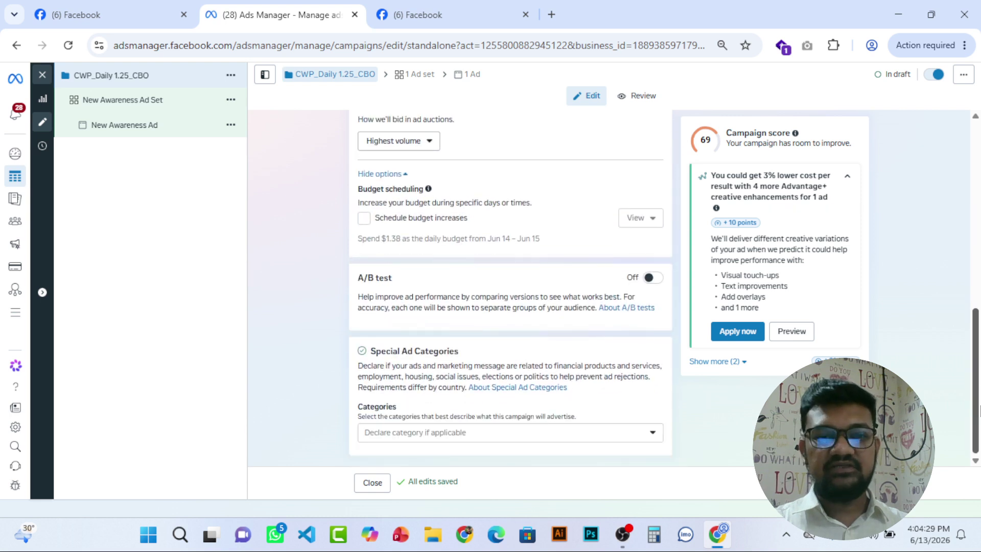
{"action": "left_click", "coordinate": [654, 279]}
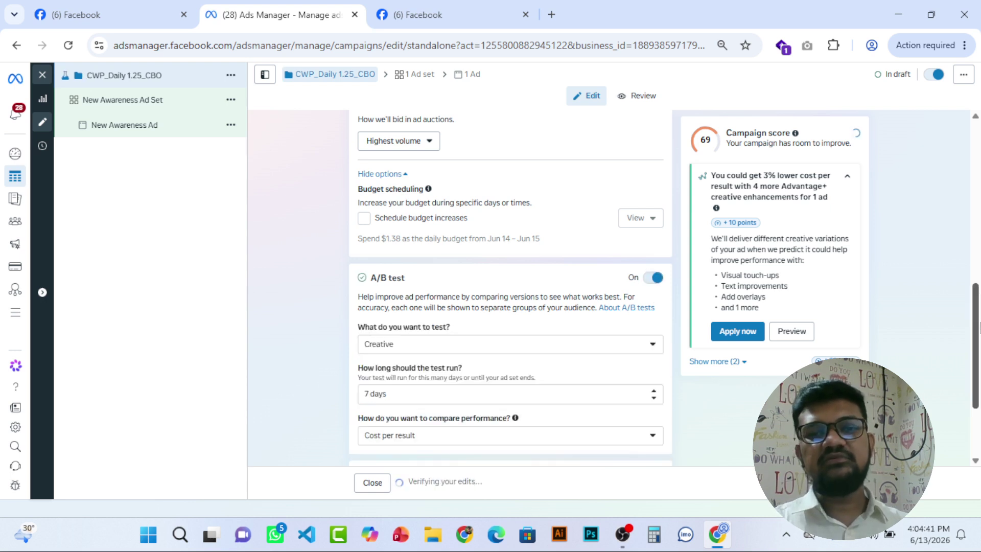
{"action": "scroll", "coordinate": [979, 349], "scroll_direction": "down", "scroll_amount": 1}
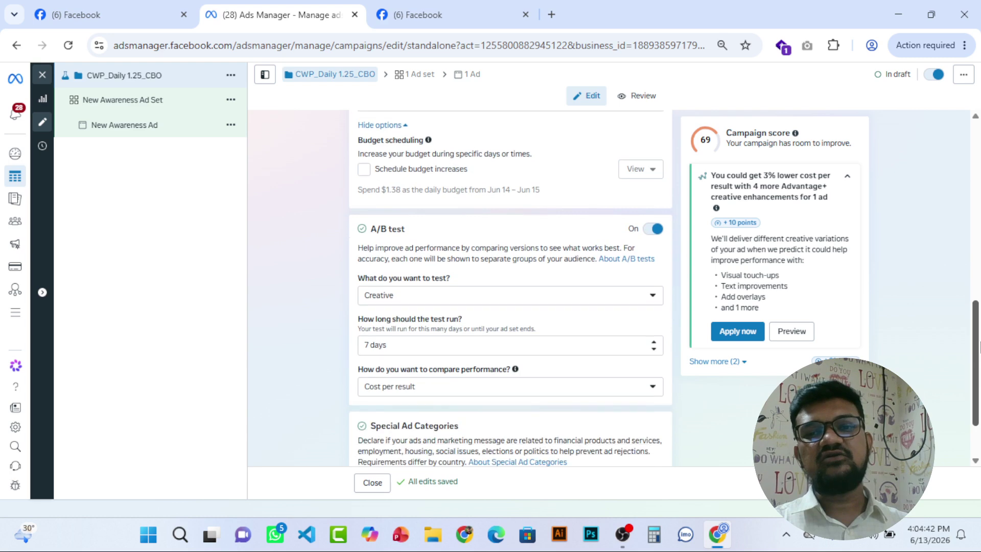
{"action": "left_click", "coordinate": [617, 297]}
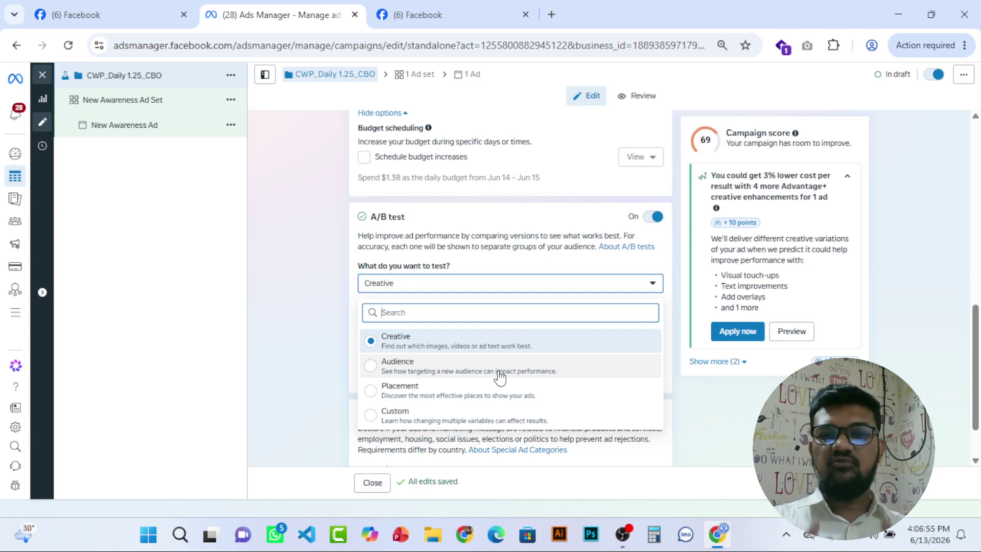
{"action": "left_click", "coordinate": [657, 218]}
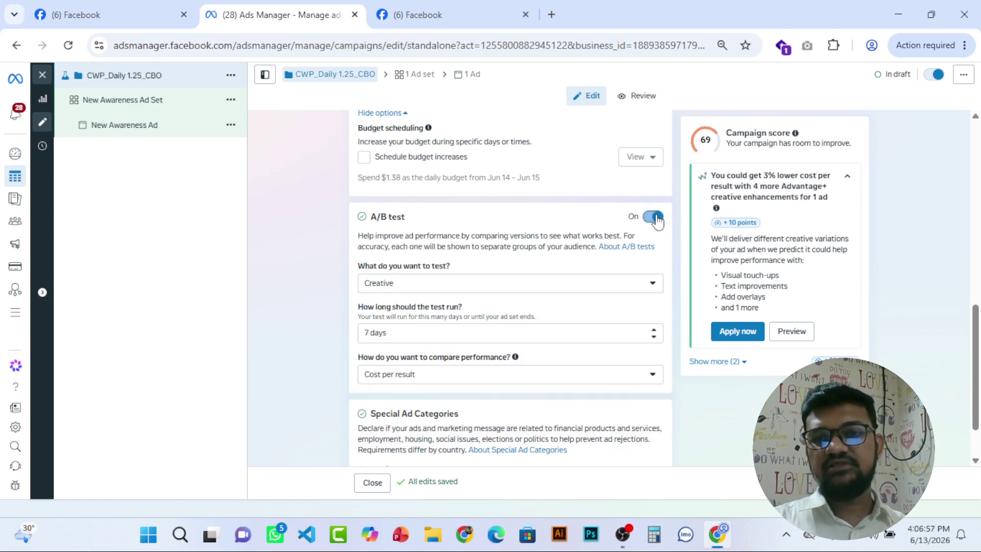
{"action": "left_click", "coordinate": [656, 219]}
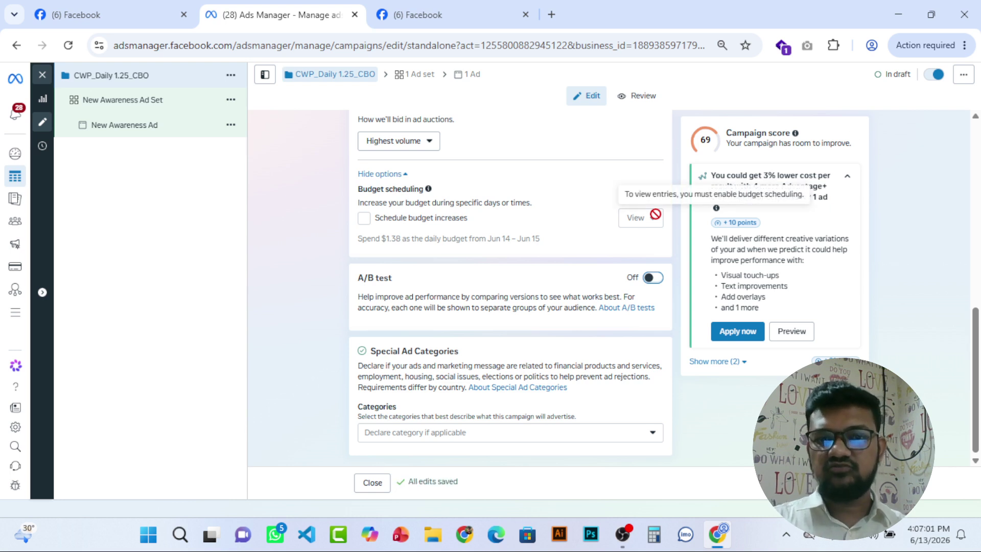
- Go to the ad set level and rename the ad set as CWP_Daily 1.25_CBO
{"action": "left_click_drag", "start_coordinate": [977, 327], "coordinate": [979, 134]}
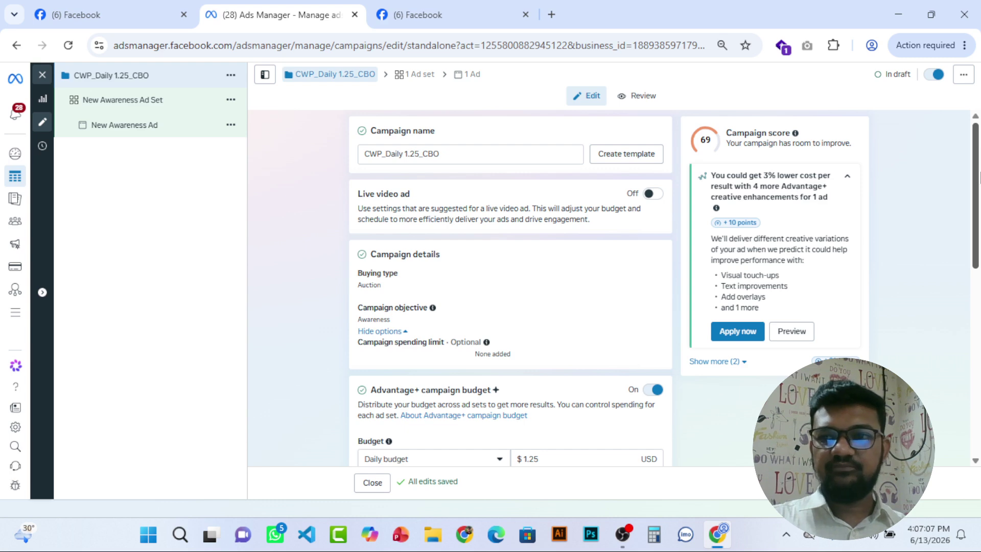
{"action": "left_click_drag", "start_coordinate": [979, 176], "coordinate": [979, 362]}
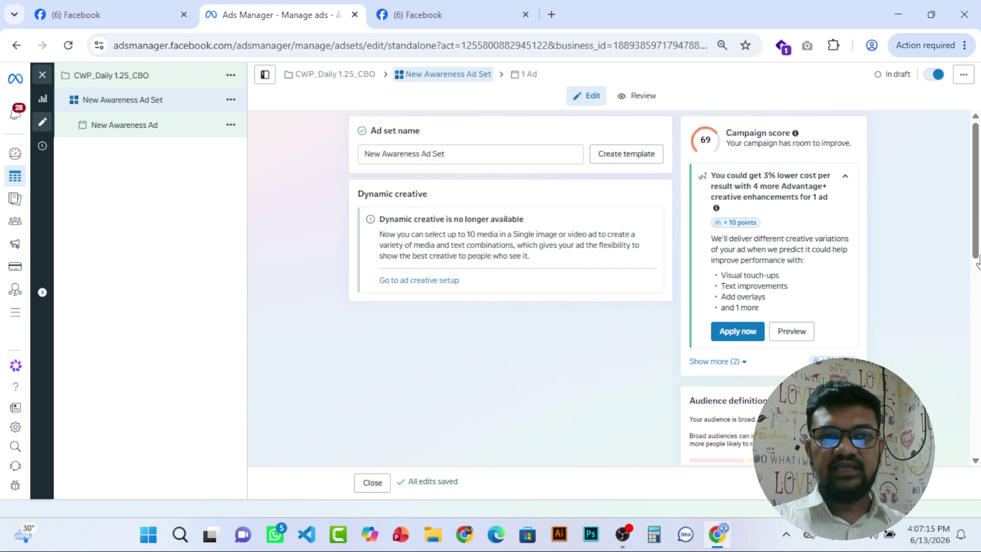
{"action": "left_click", "coordinate": [461, 156]}
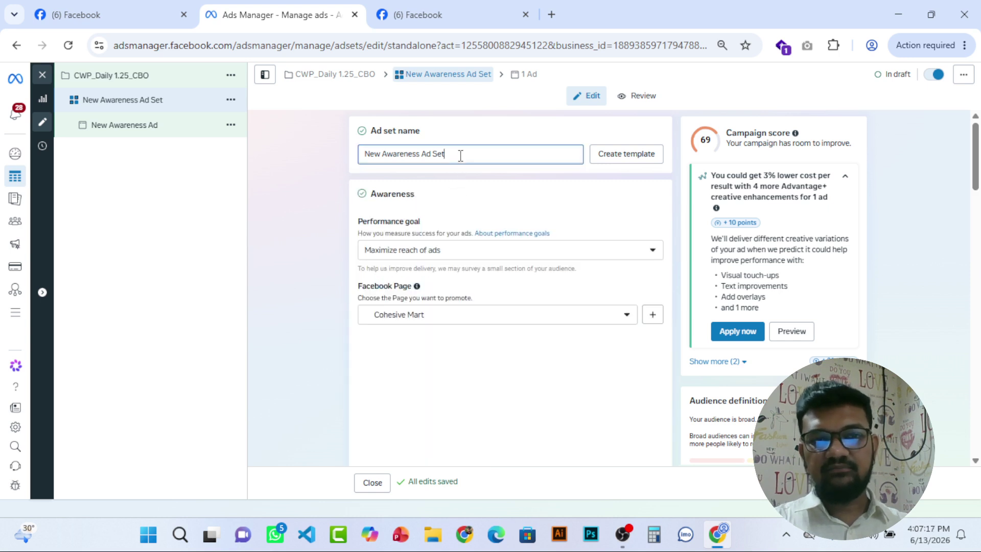
{"action": "triple_click", "coordinate": [460, 157]}
{"action": "type", "text": "CWP_"}
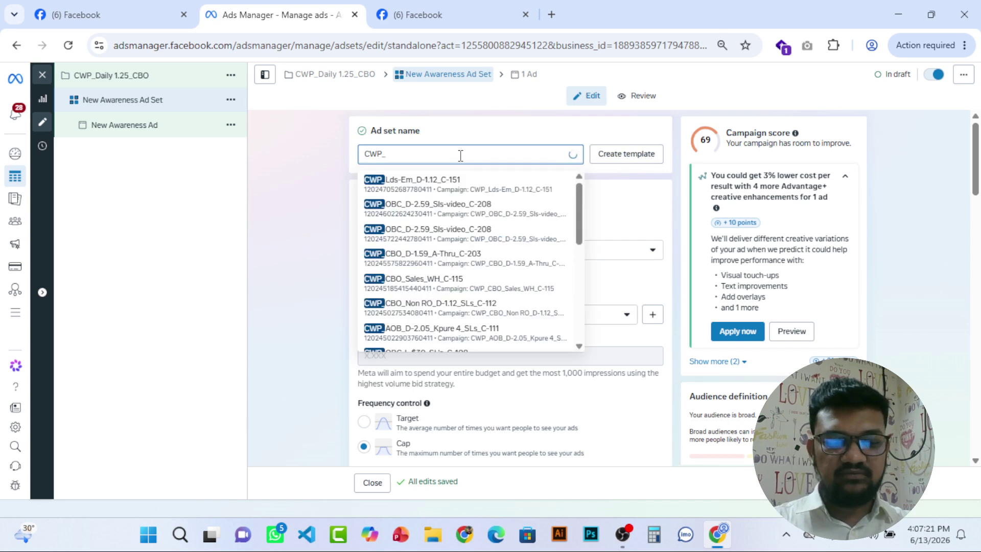
{"action": "type", "text": "Da"}
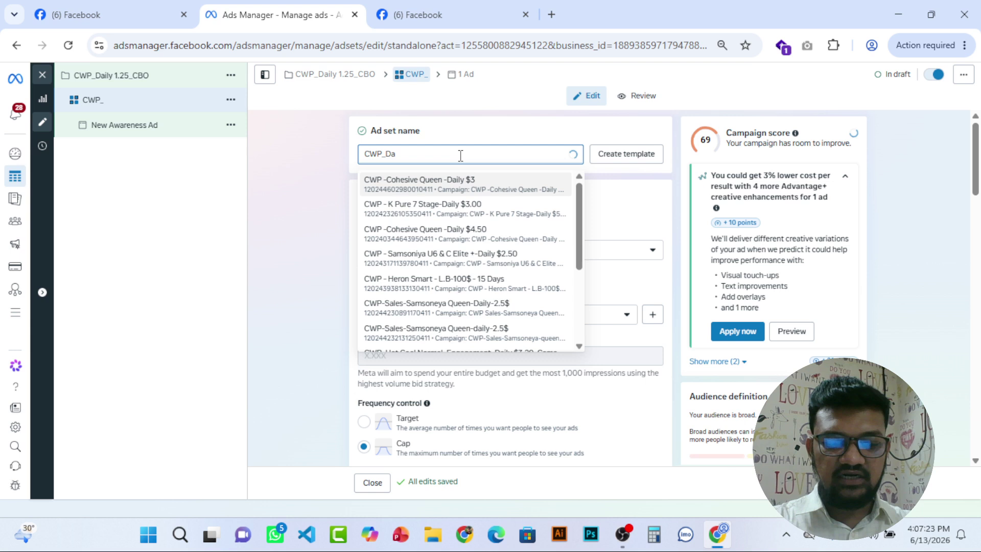
{"action": "type", "text": "ily 1."}
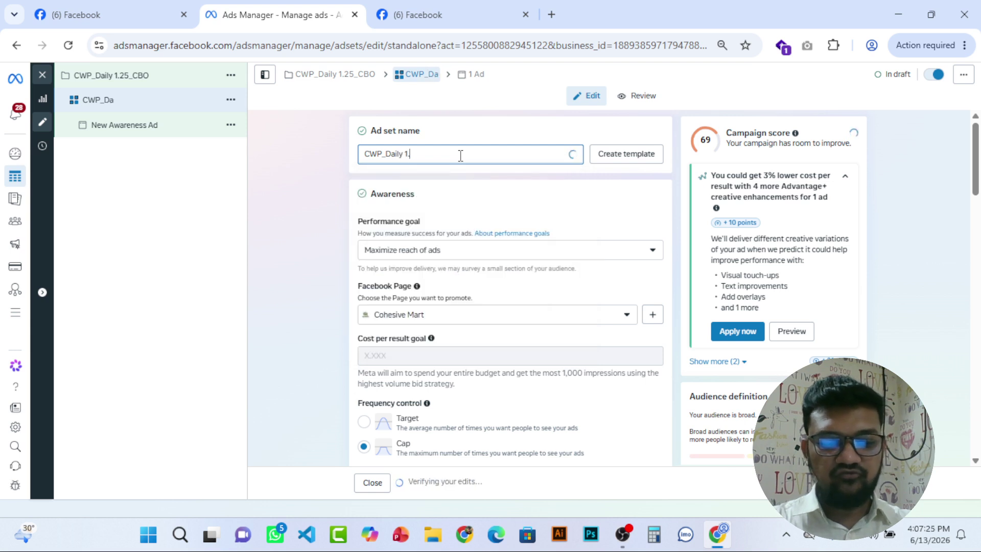
{"action": "type", "text": "25_CBO"}
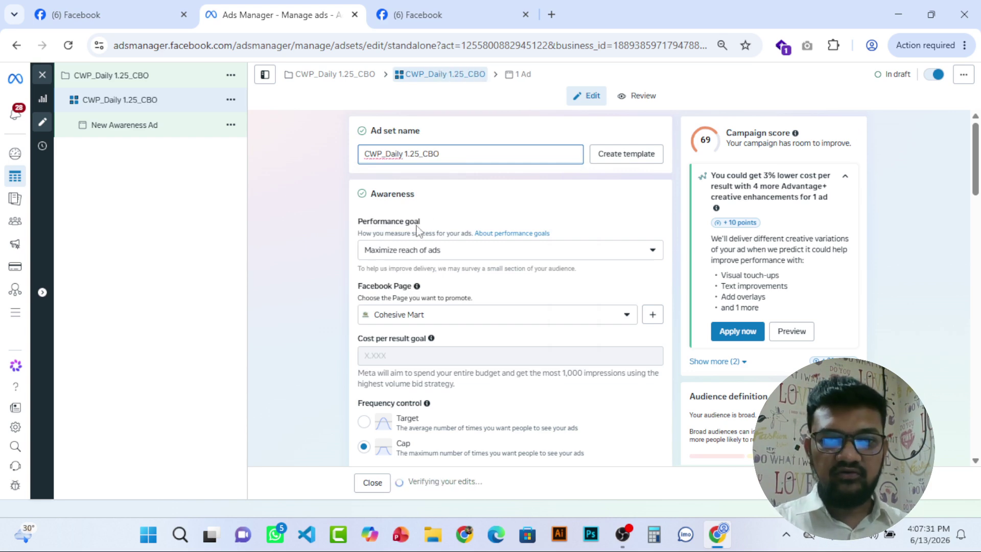
- Keep Maximize reach of ads as the performance goal and select Cohesive Water Purifier as the Facebook Page to promote
{"action": "left_click", "coordinate": [434, 250]}
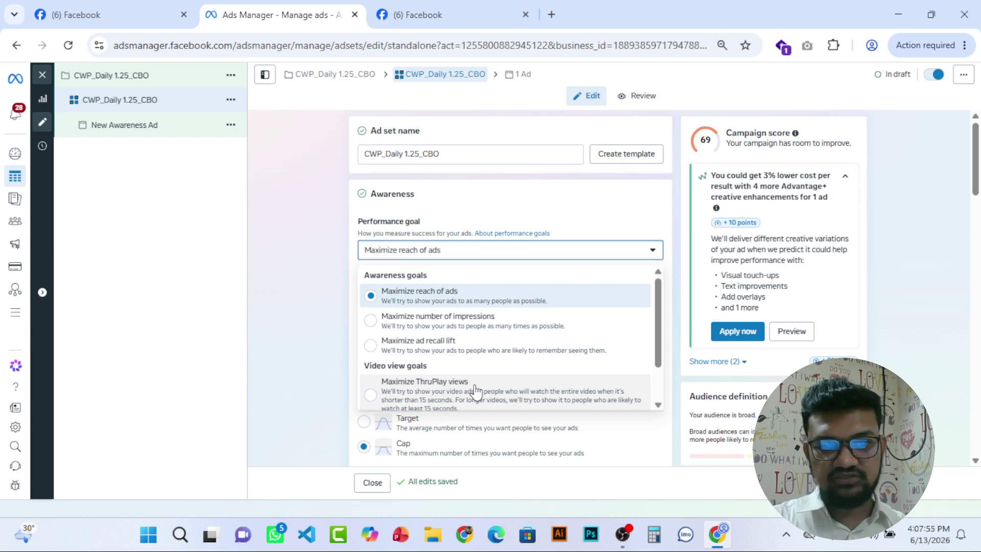
{"action": "left_click", "coordinate": [463, 301]}
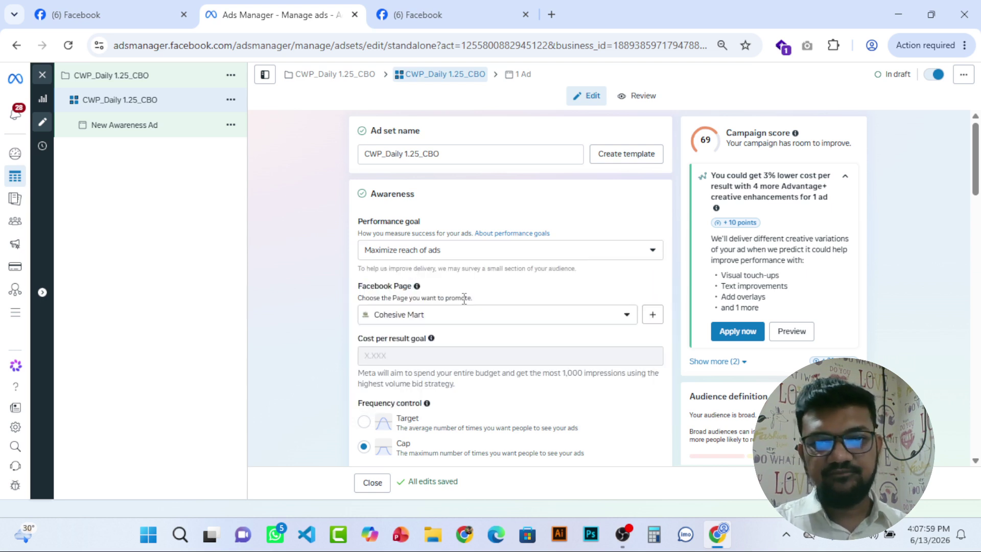
{"action": "left_click", "coordinate": [485, 322]}
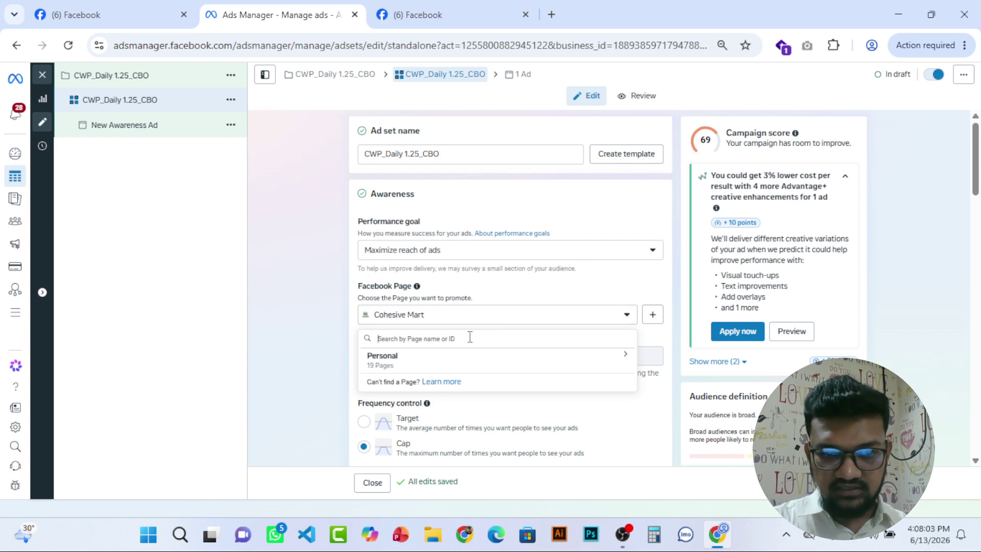
{"action": "left_click", "coordinate": [461, 367]}
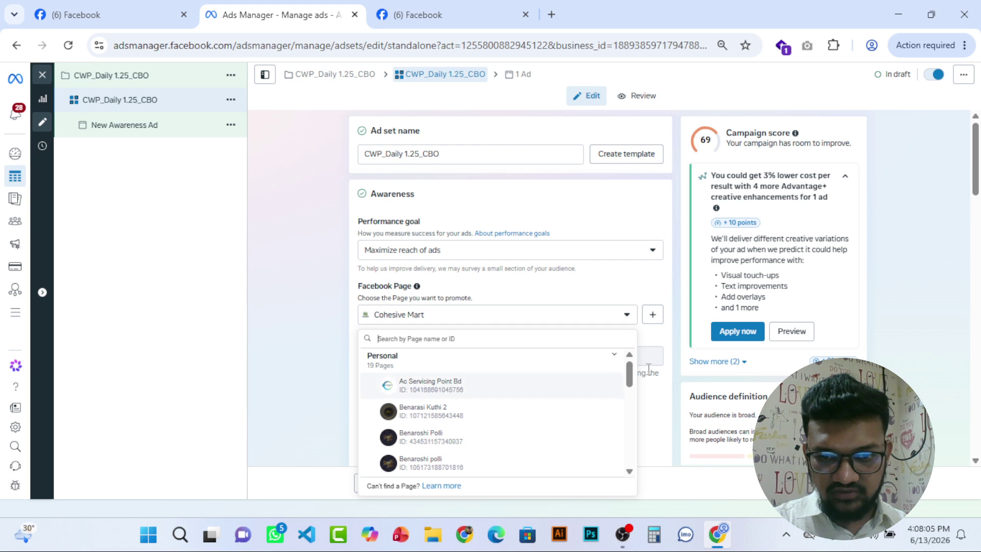
{"action": "scroll", "coordinate": [632, 383], "scroll_direction": "down", "scroll_amount": 3}
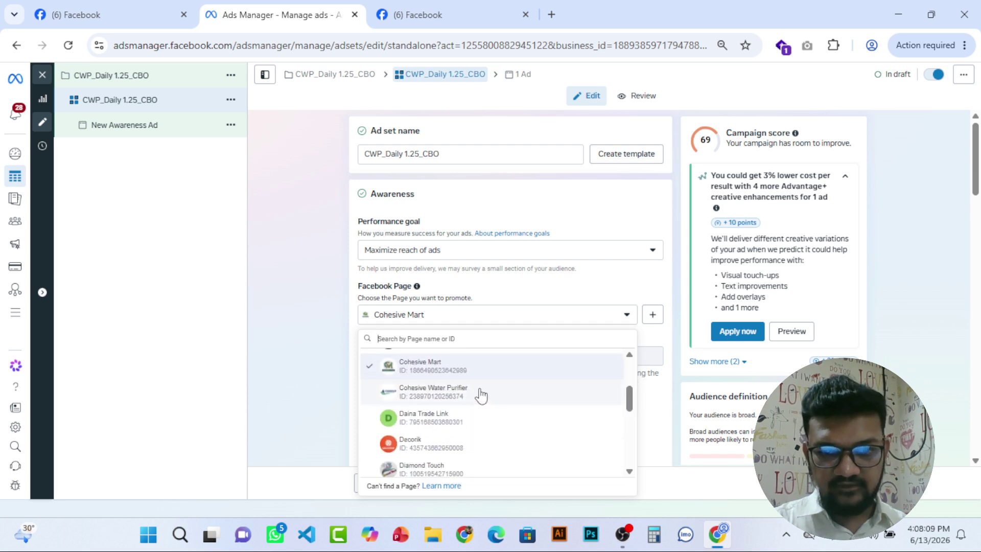
{"action": "left_click", "coordinate": [480, 395]}
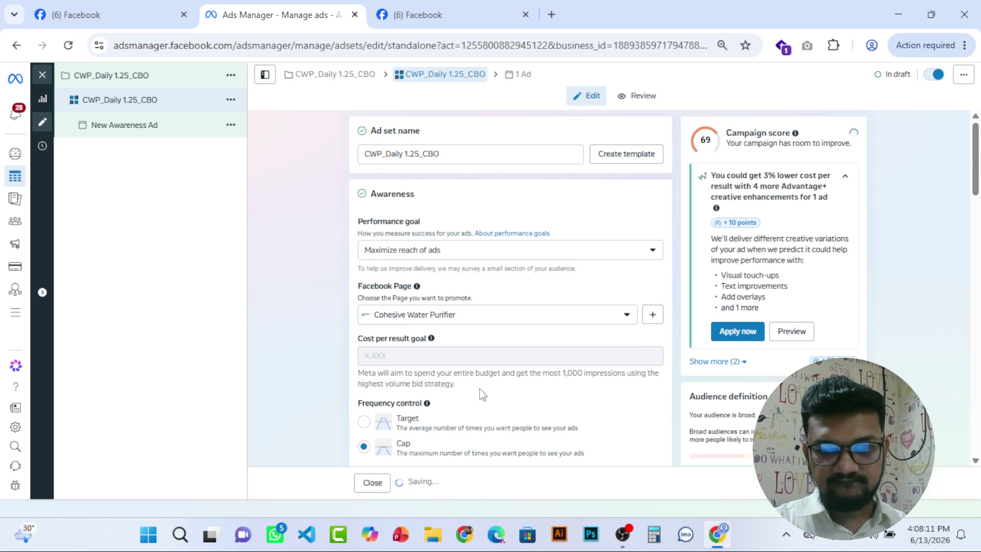
{"action": "left_click", "coordinate": [628, 541]}
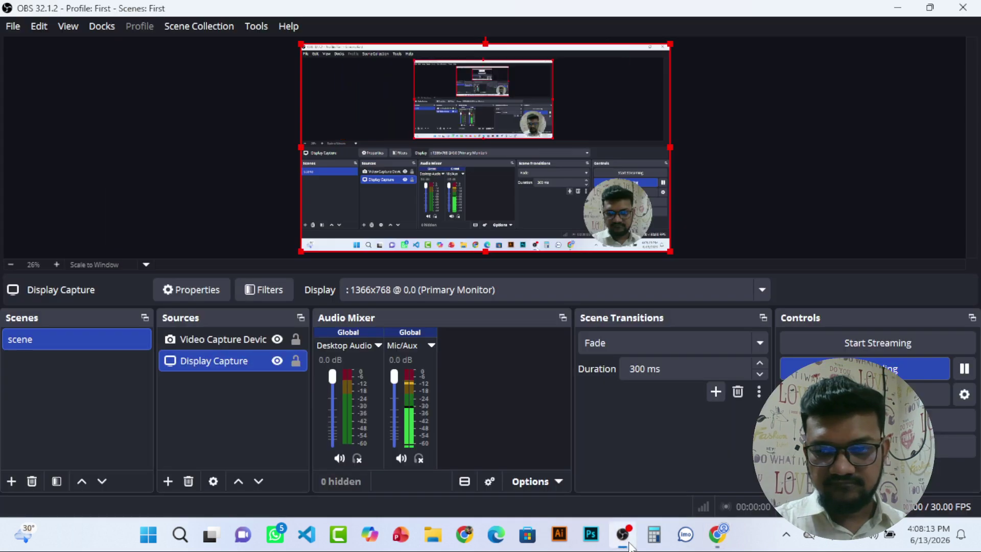